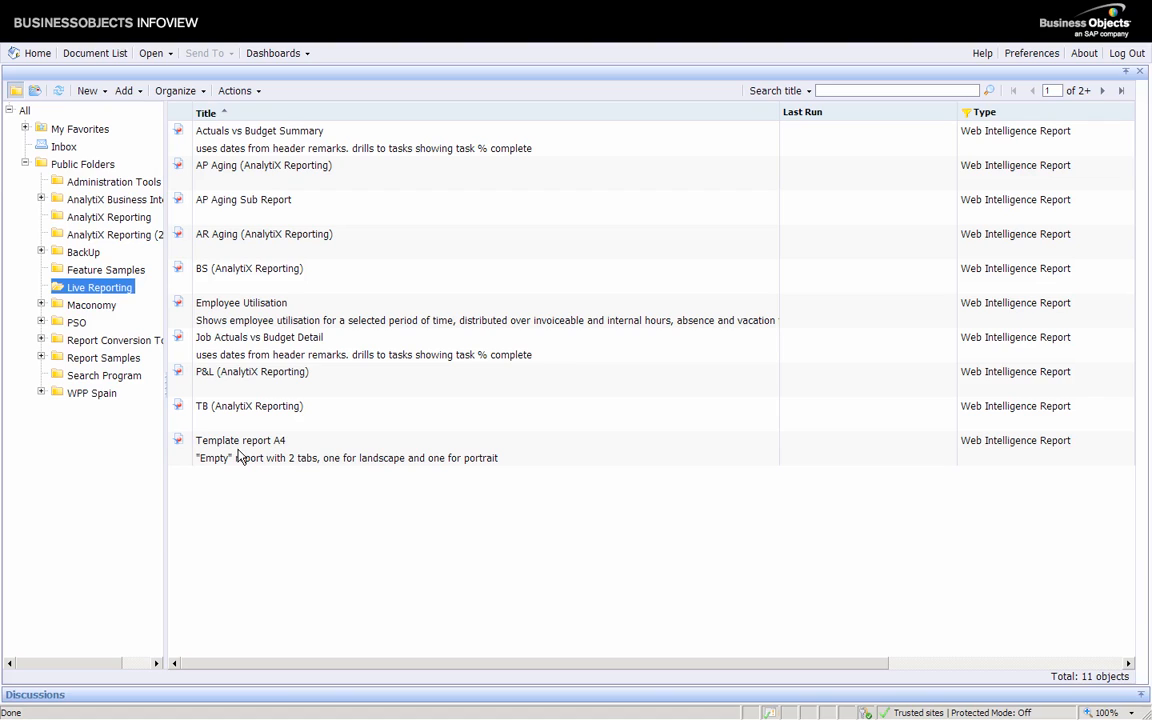
# Step: Open Template report A4 from the Live Reporting folder for modification and switch to editing its query
pyautogui.click(238, 456)
pyautogui.rightClick(238, 456)
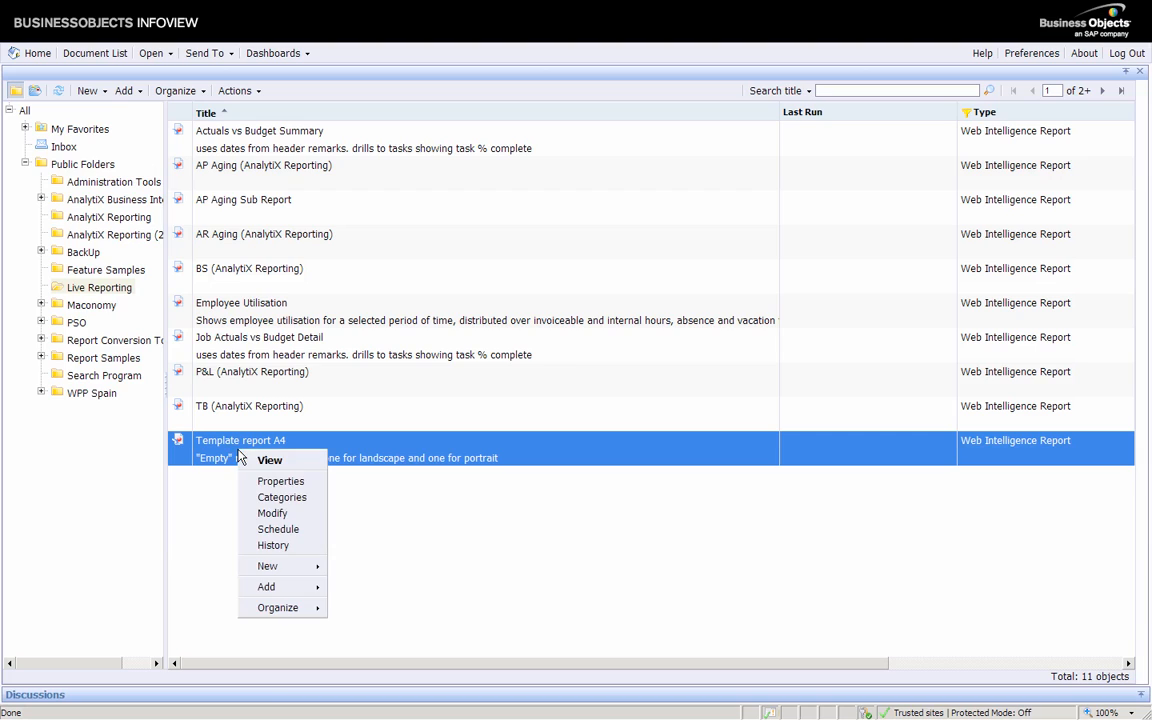
pyautogui.click(268, 514)
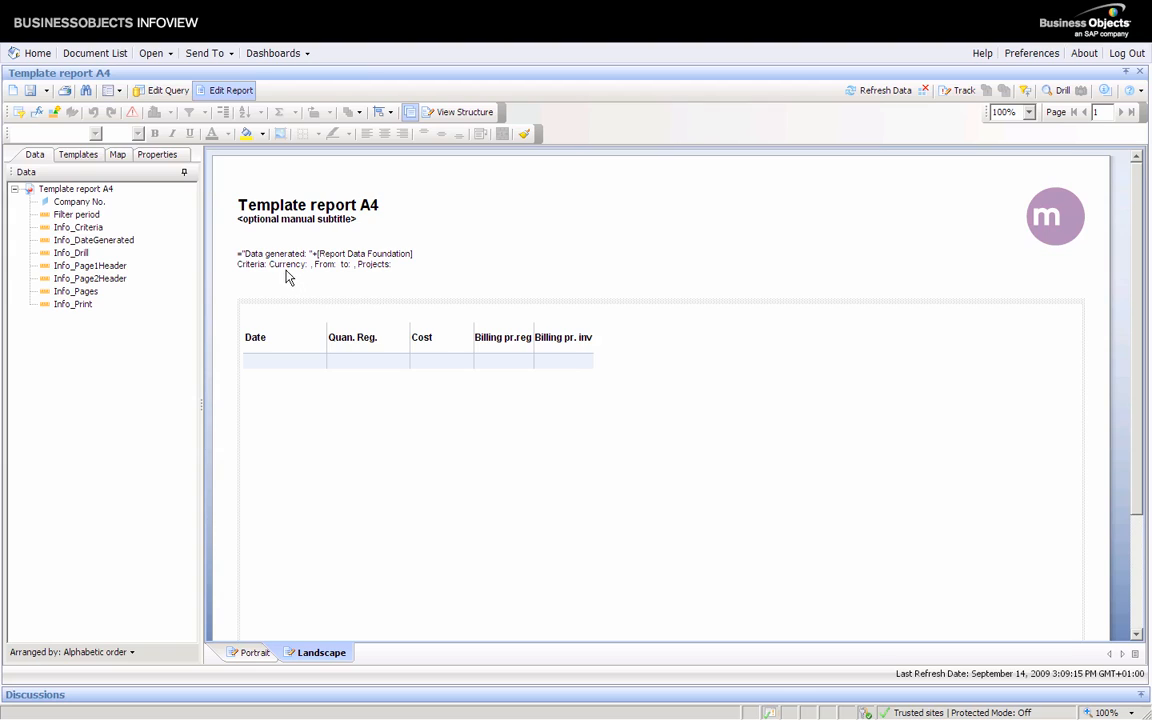
pyautogui.click(180, 90)
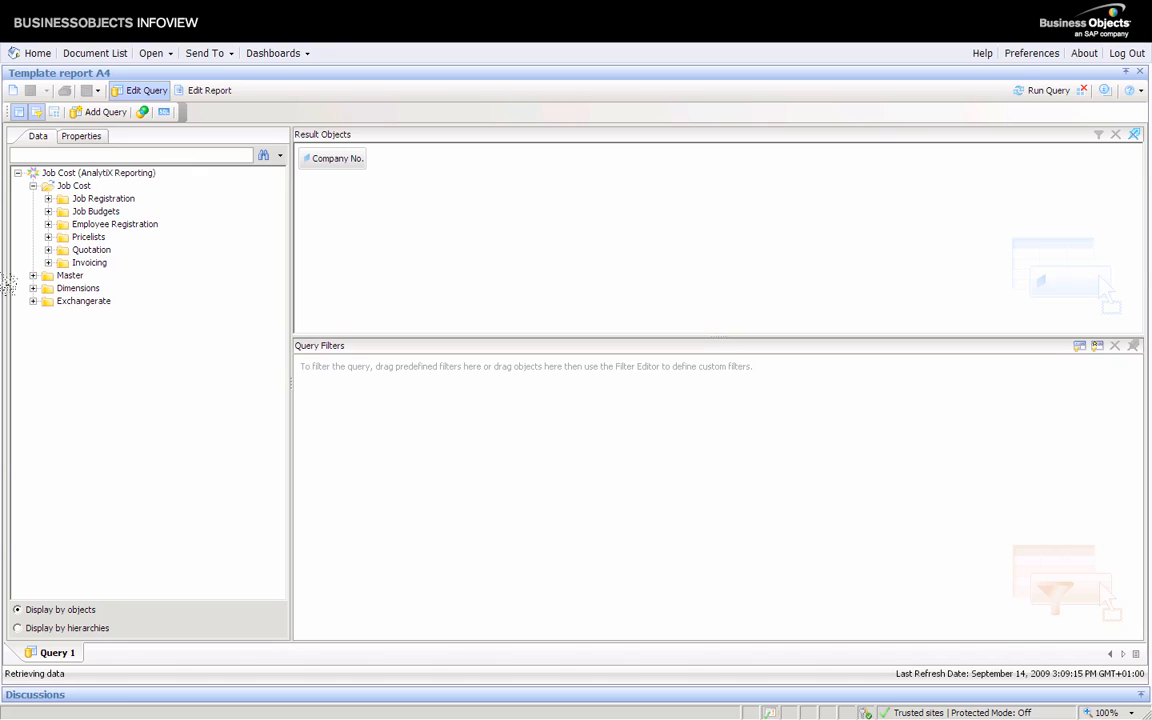
# Step: Add Customer No.(Debitor) and Name 1 from the Job Header's customer details under Master to the query's result objects
pyautogui.click(33, 275)
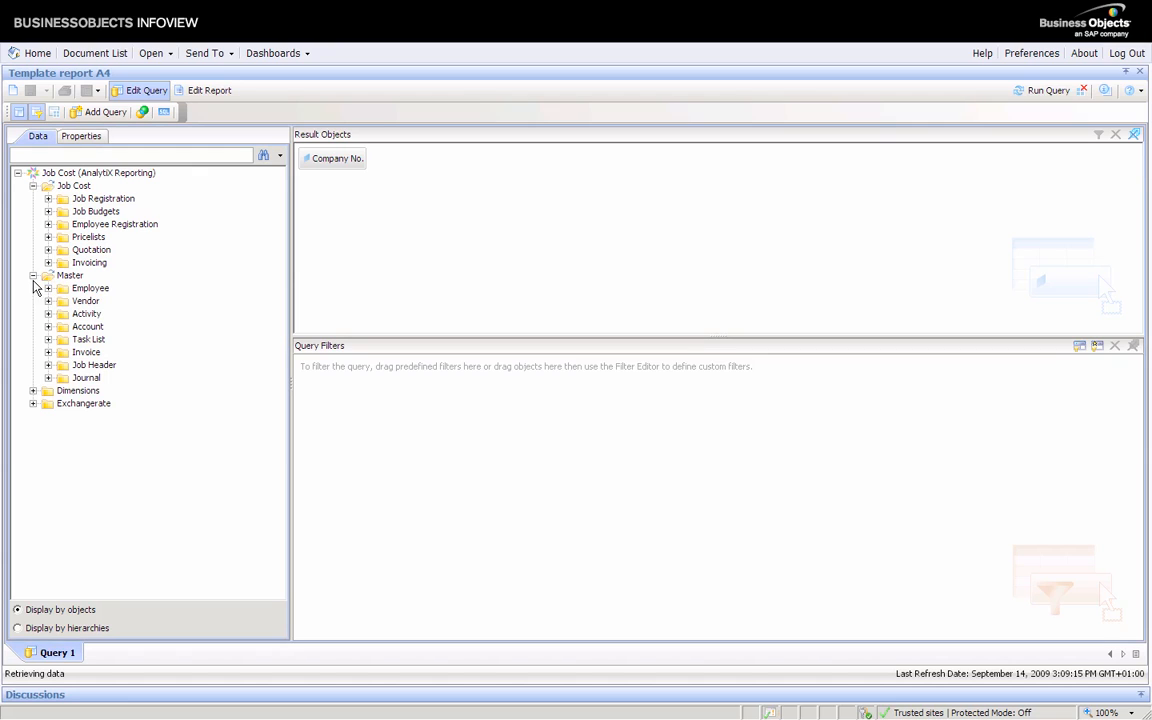
pyautogui.click(48, 365)
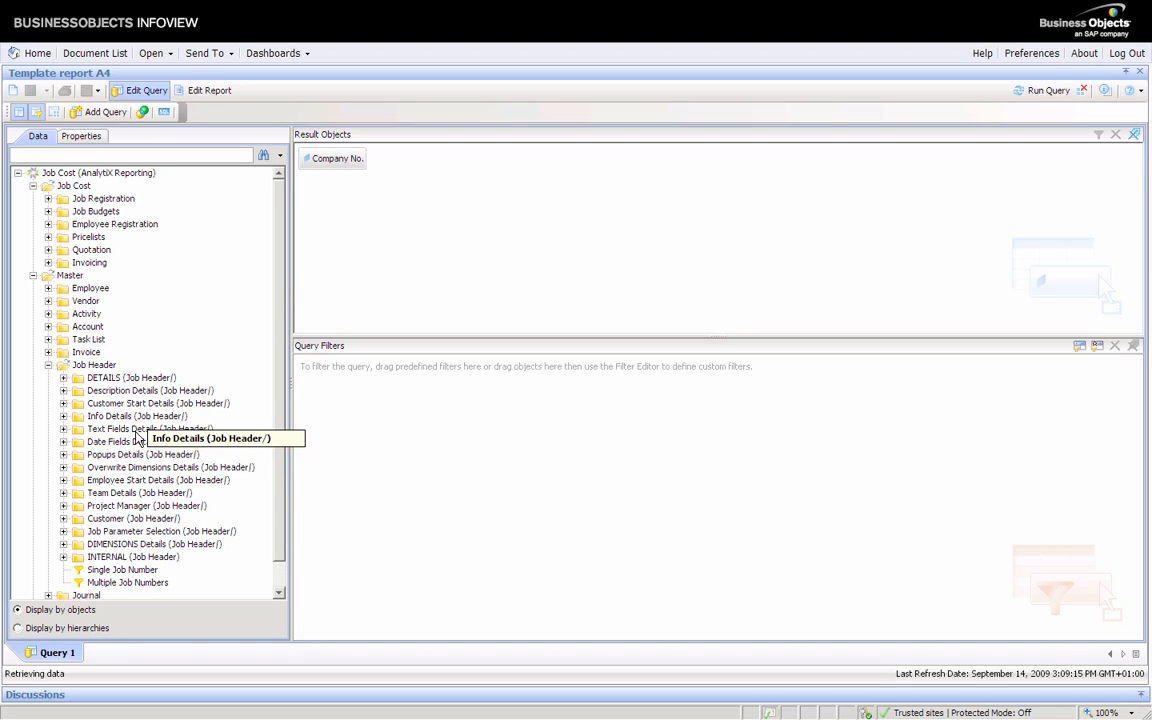
pyautogui.click(63, 519)
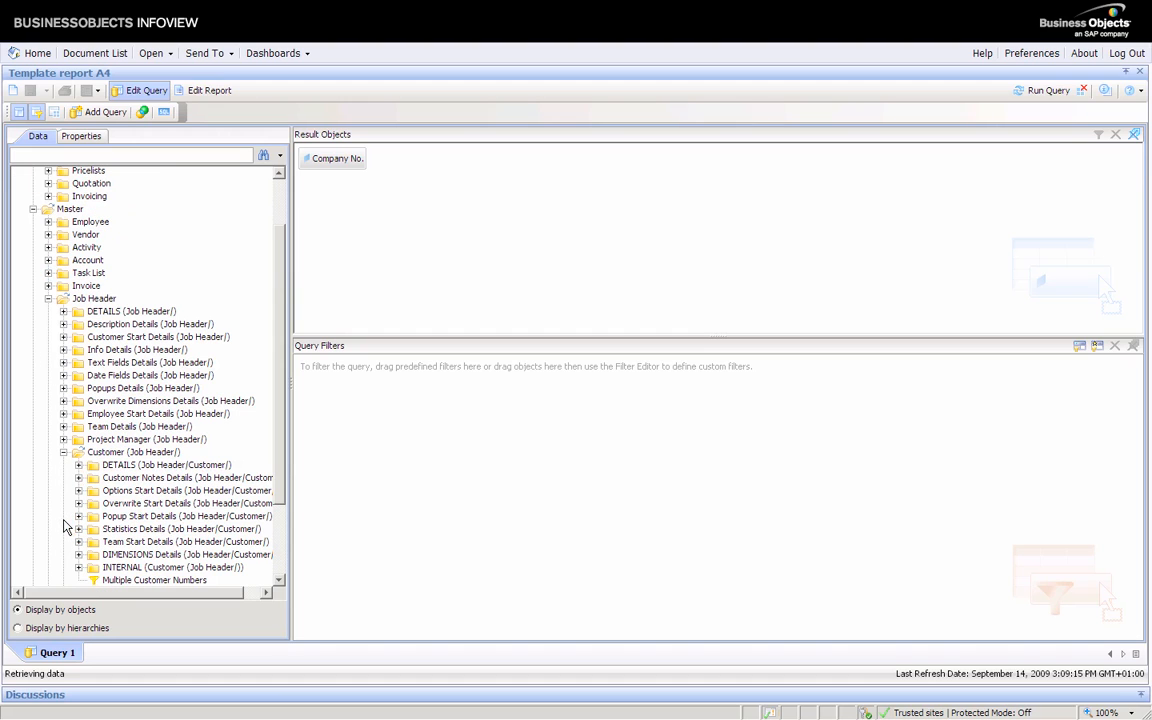
pyautogui.click(78, 465)
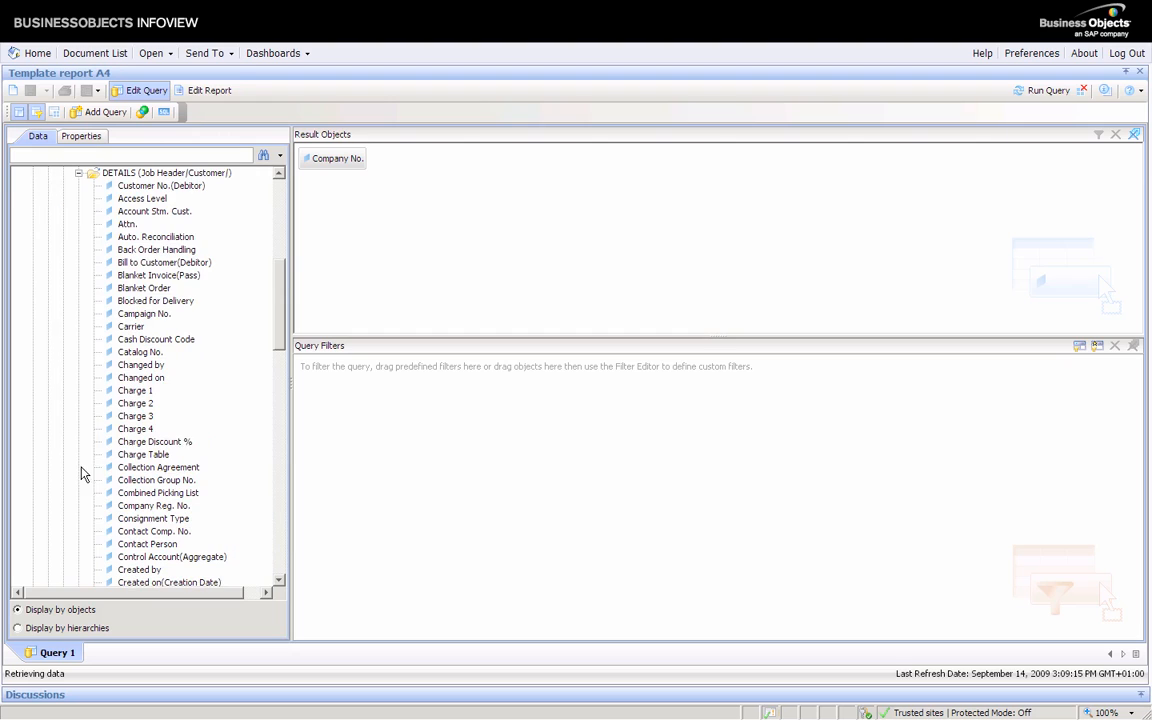
pyautogui.doubleClick(140, 185)
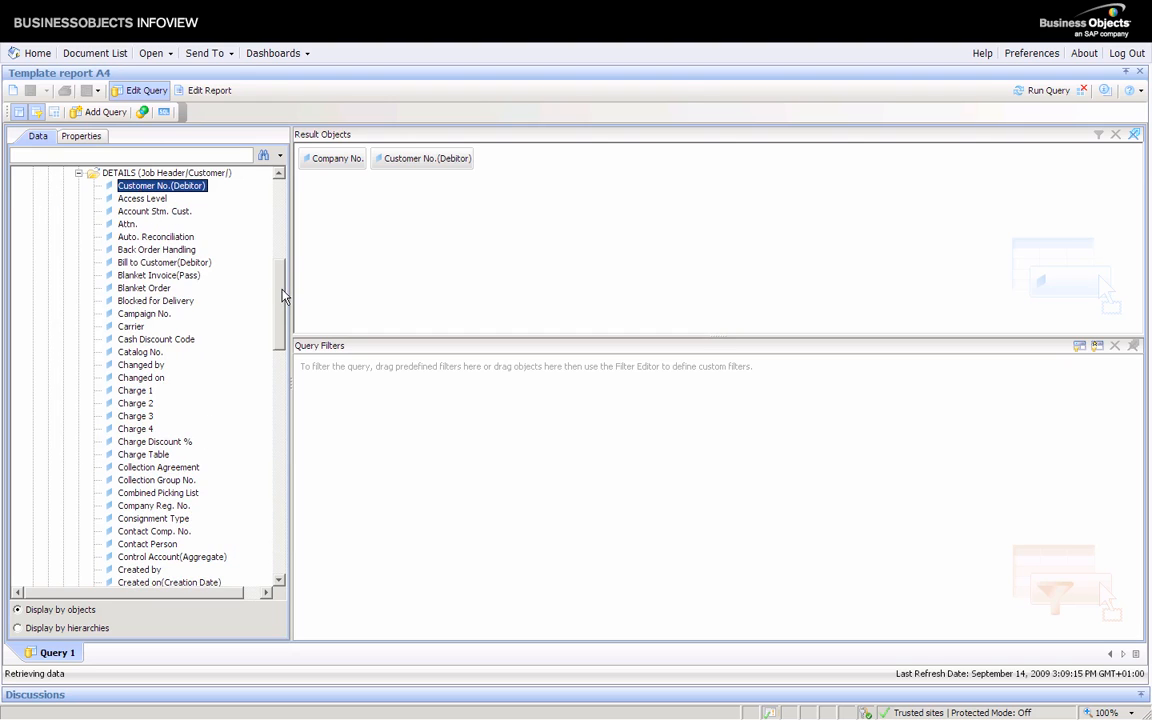
pyautogui.moveTo(284, 290); pyautogui.dragTo(281, 442)
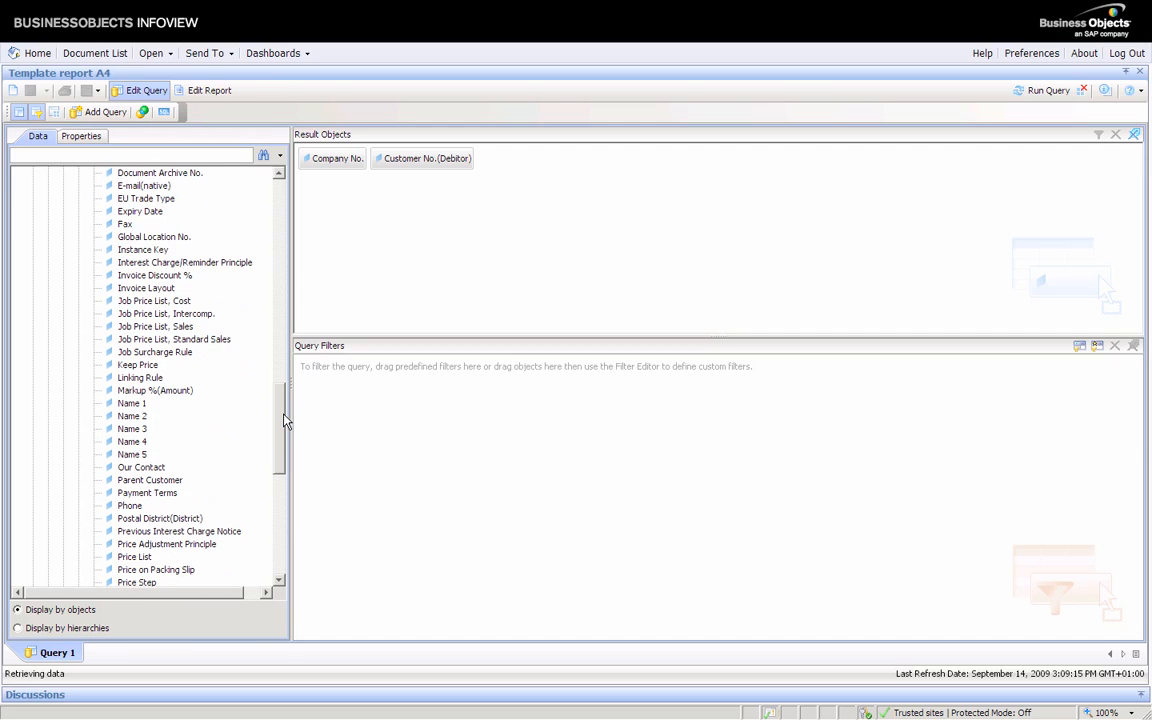
pyautogui.doubleClick(134, 404)
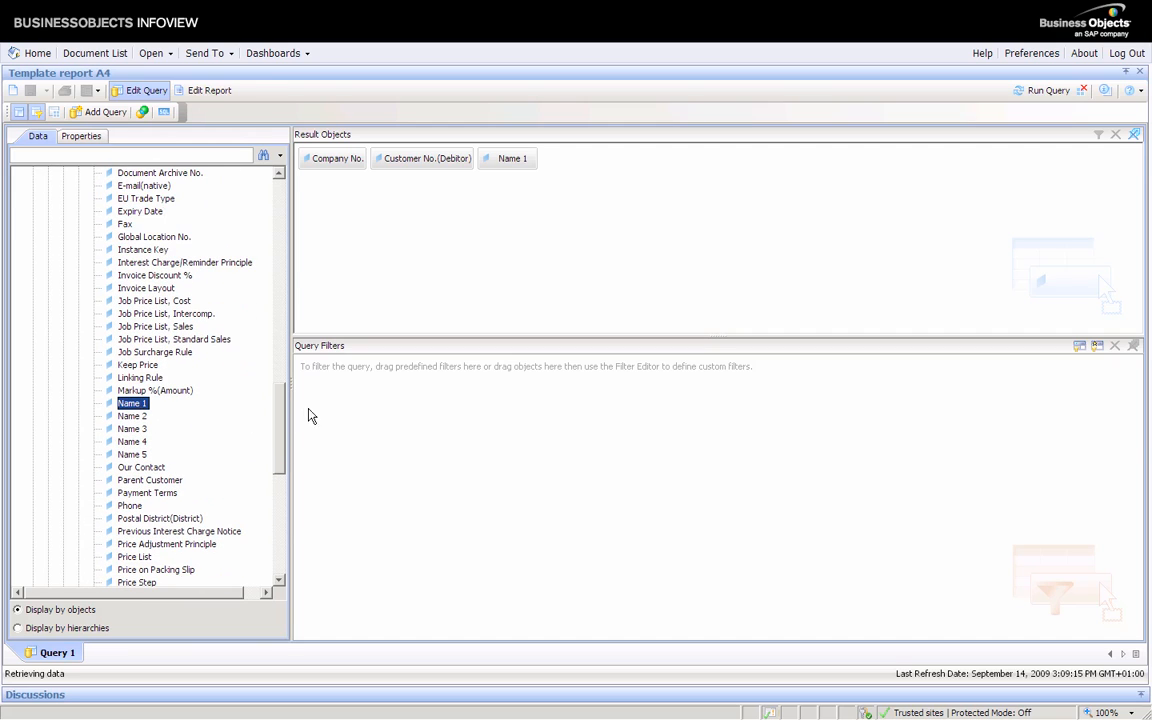
# Step: Add Job No. and Job Name from the Job Header's DETAILS folder to the result objects
pyautogui.moveTo(284, 418); pyautogui.dragTo(260, 228)
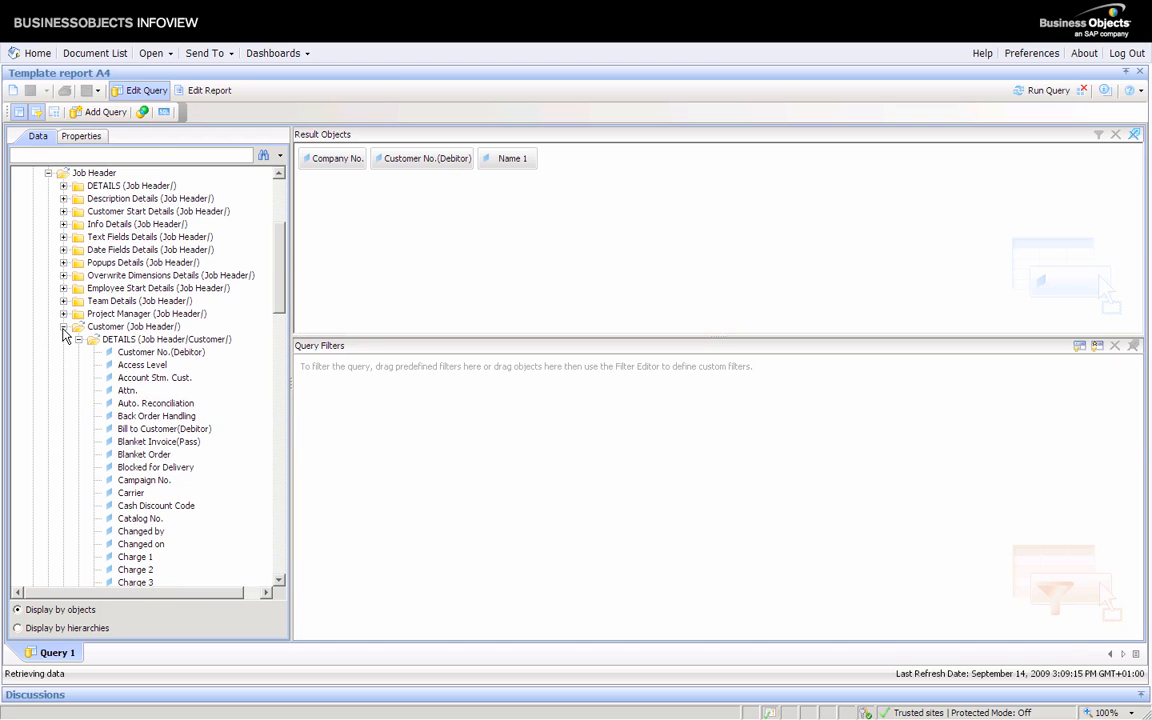
pyautogui.click(63, 327)
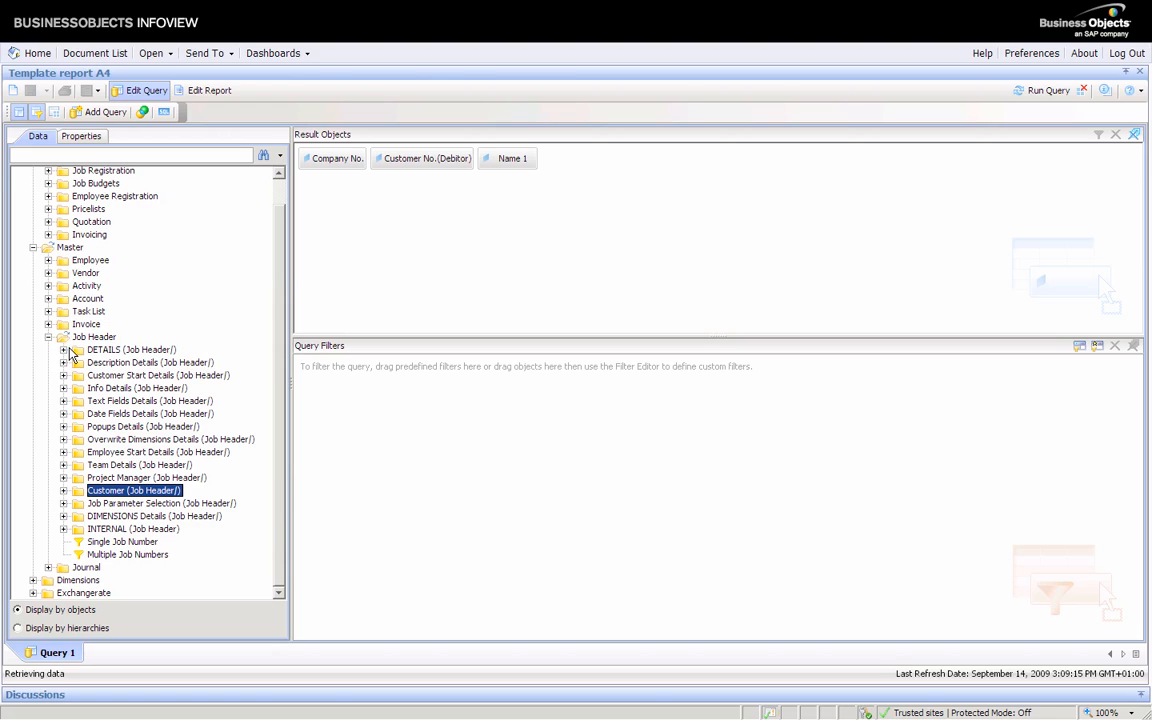
pyautogui.click(64, 350)
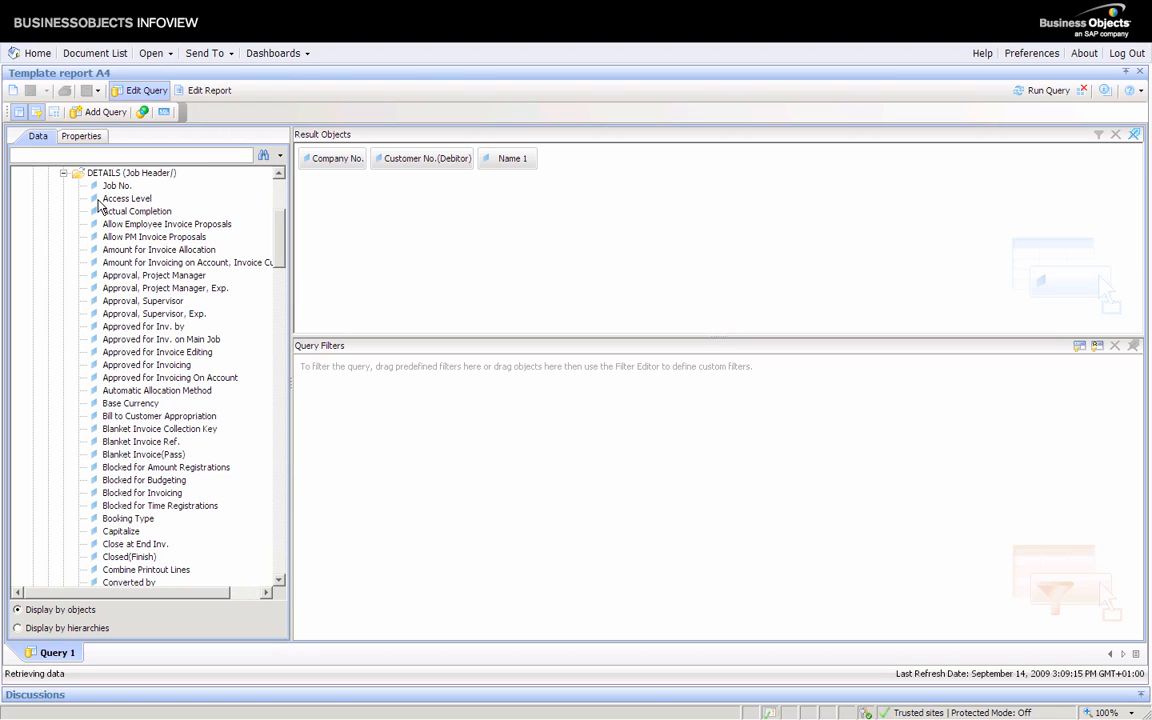
pyautogui.doubleClick(112, 190)
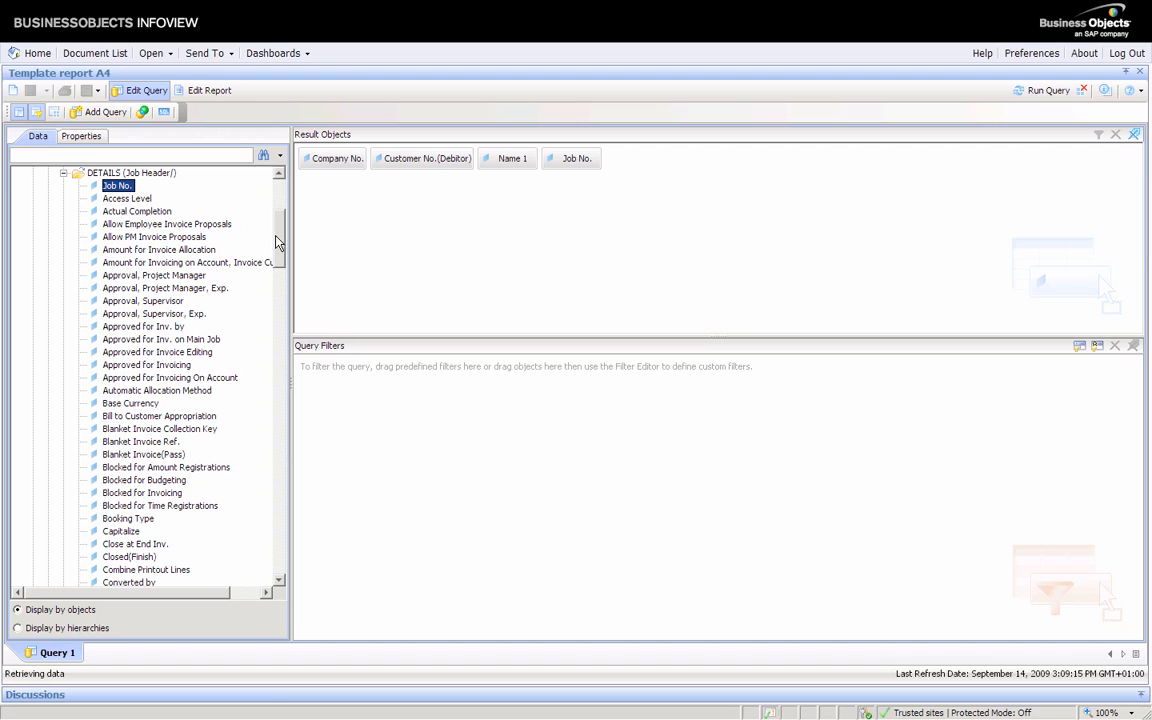
pyautogui.scroll(-5, 279, 226)
pyautogui.moveTo(276, 283); pyautogui.dragTo(281, 349)
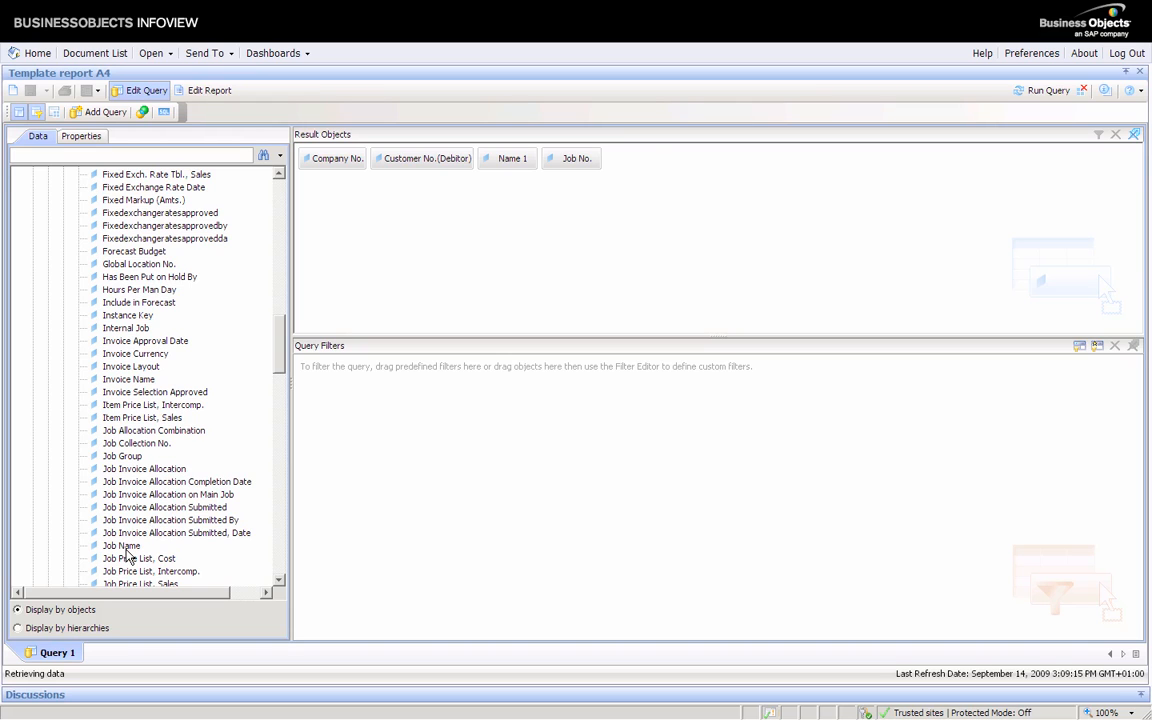
pyautogui.doubleClick(123, 548)
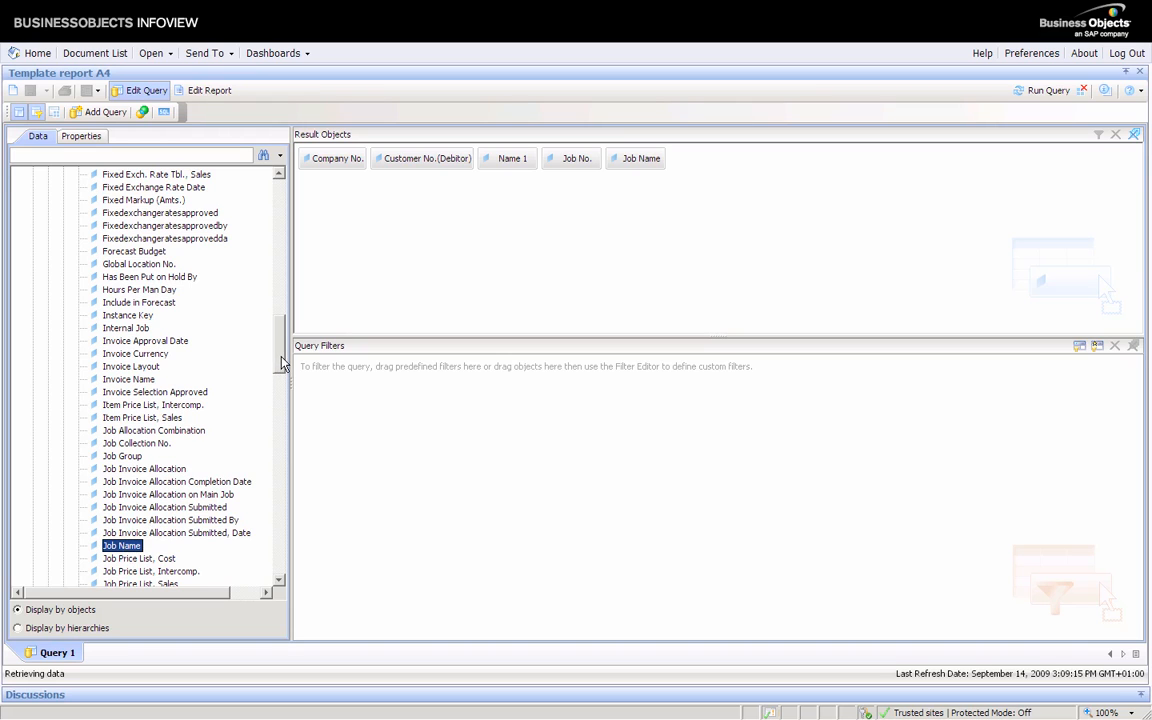
# Step: Add Date and Amount Recognized, Base from the Job Entry DETAILS folder under Job Registration to the result objects
pyautogui.moveTo(281, 364); pyautogui.dragTo(282, 230)
pyautogui.click(47, 268)
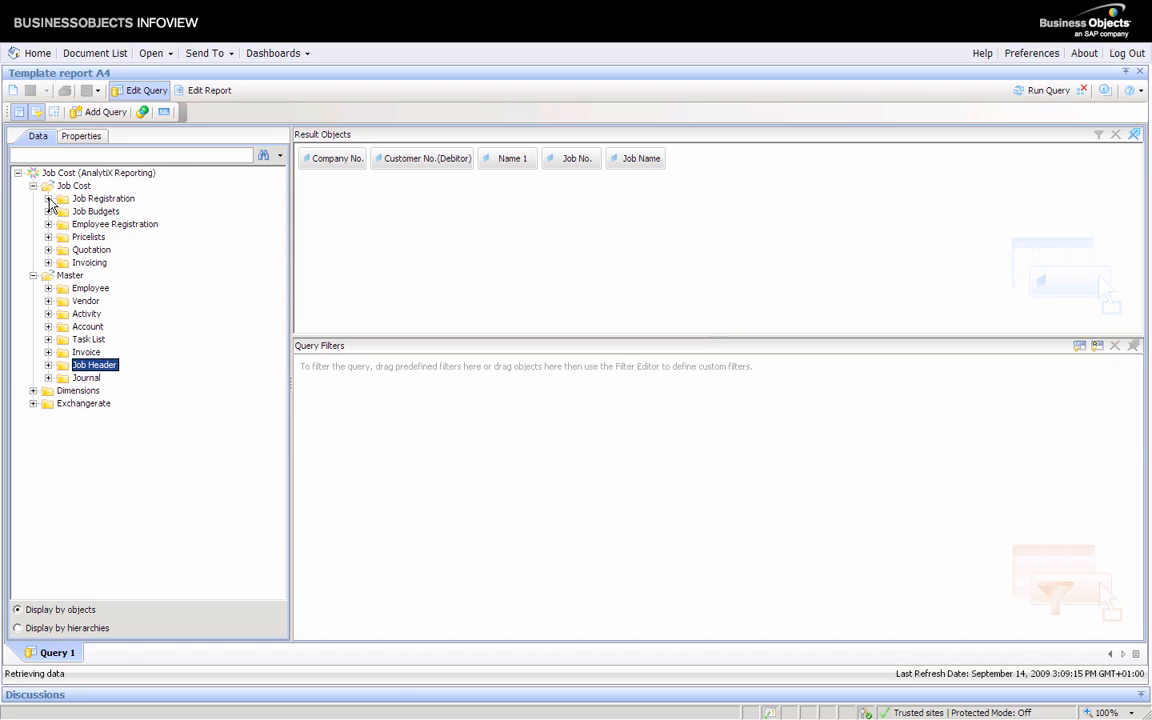
pyautogui.click(48, 199)
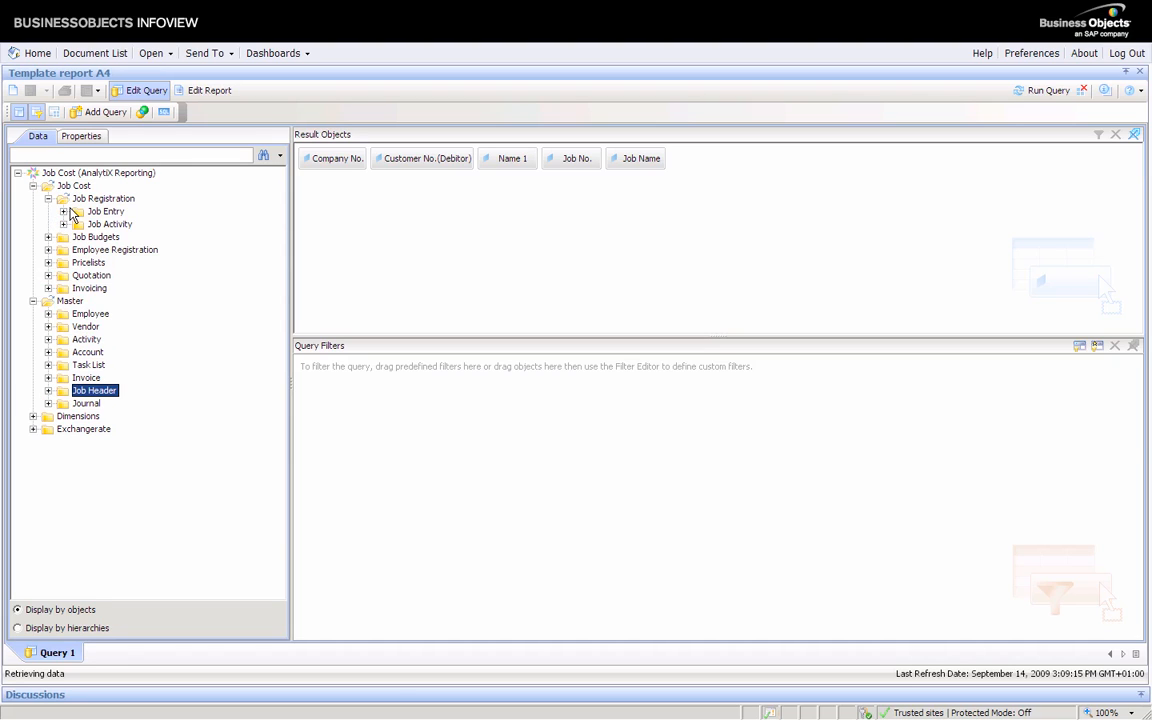
pyautogui.click(64, 212)
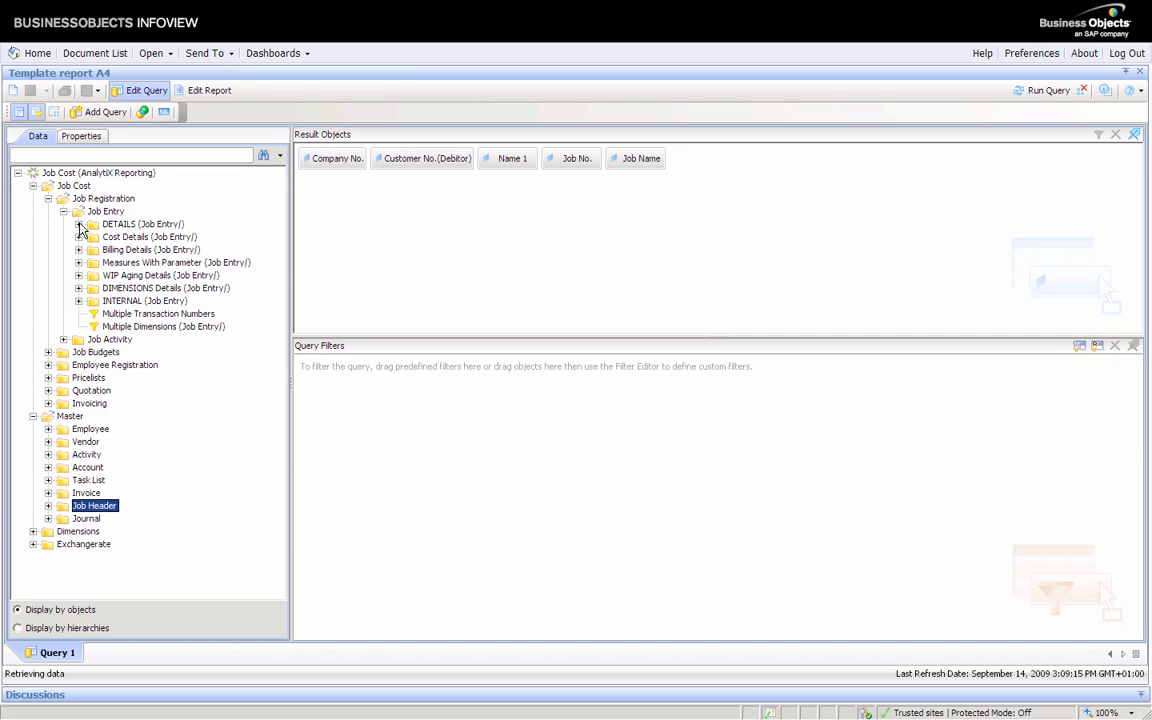
pyautogui.click(79, 224)
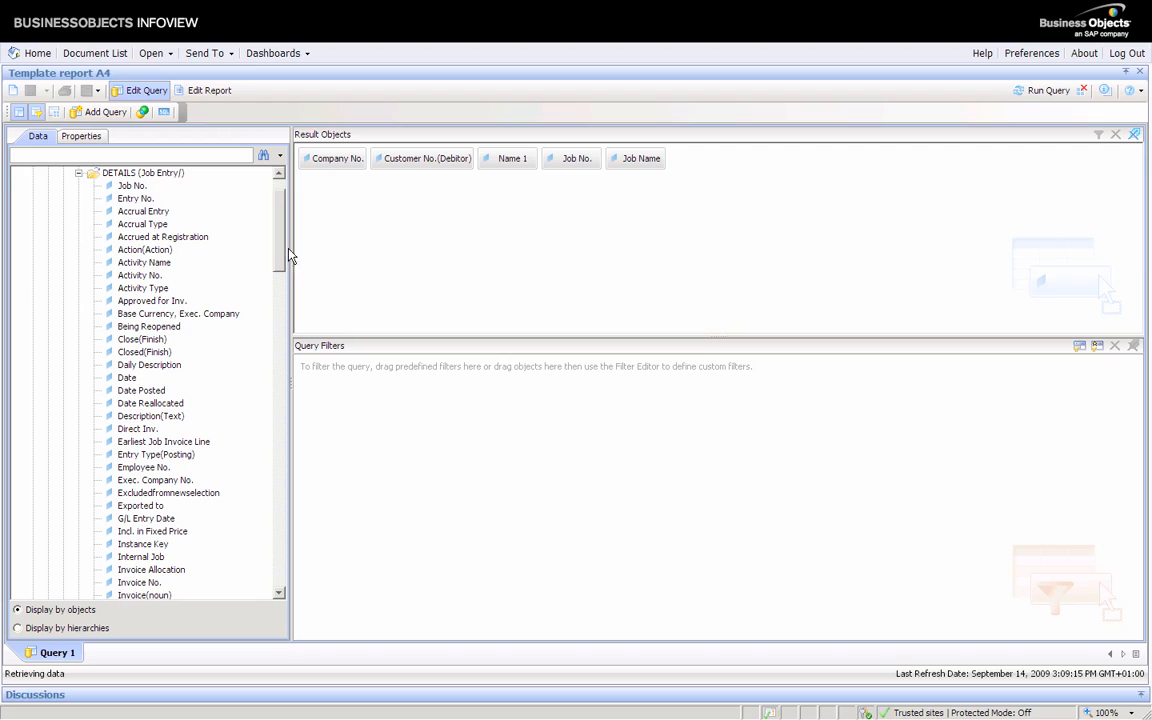
pyautogui.scroll(-3, 112, 333)
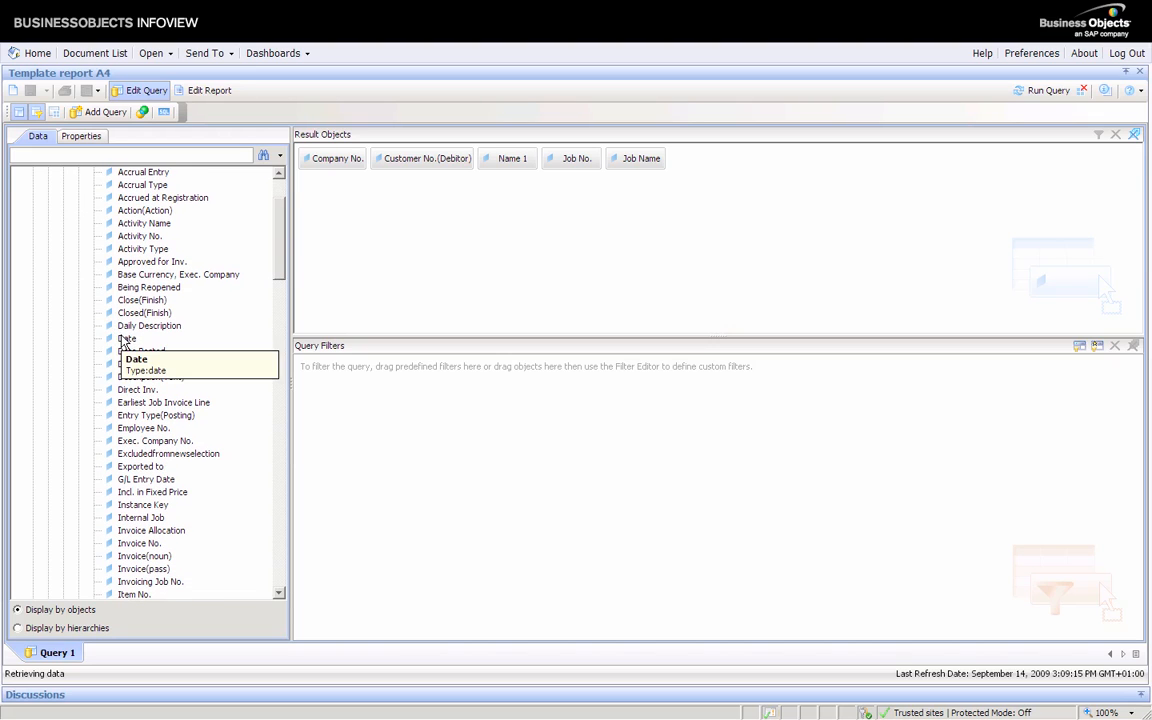
pyautogui.doubleClick(124, 341)
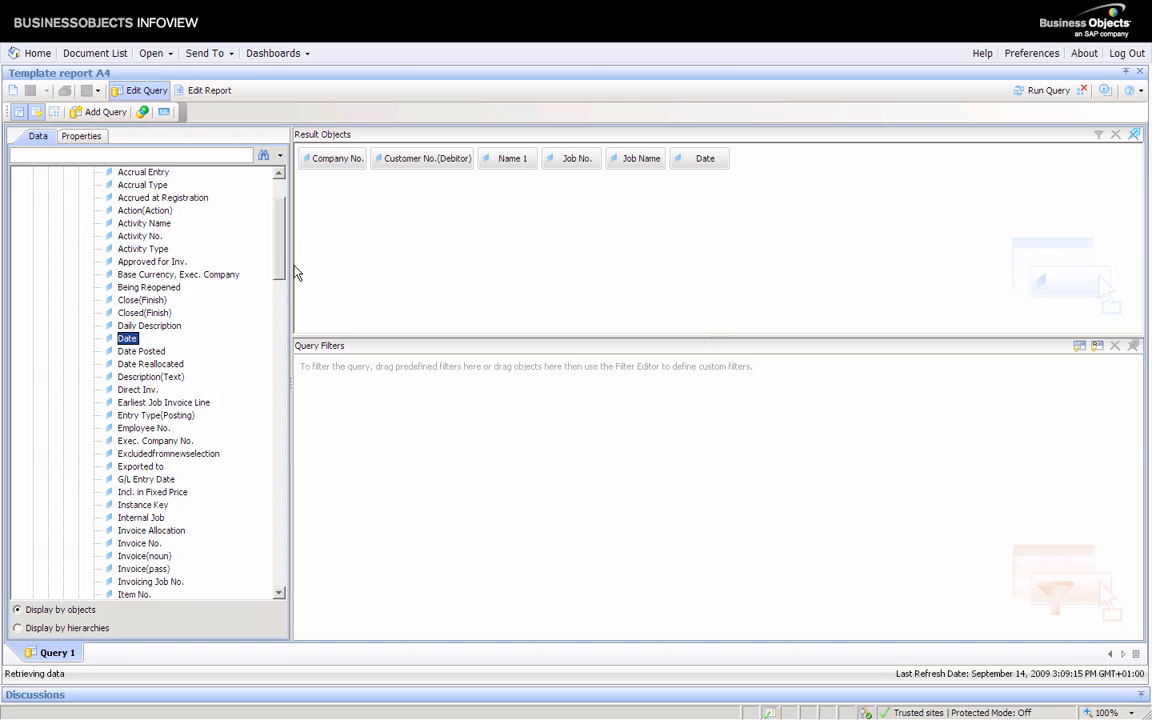
pyautogui.moveTo(283, 270); pyautogui.dragTo(273, 434)
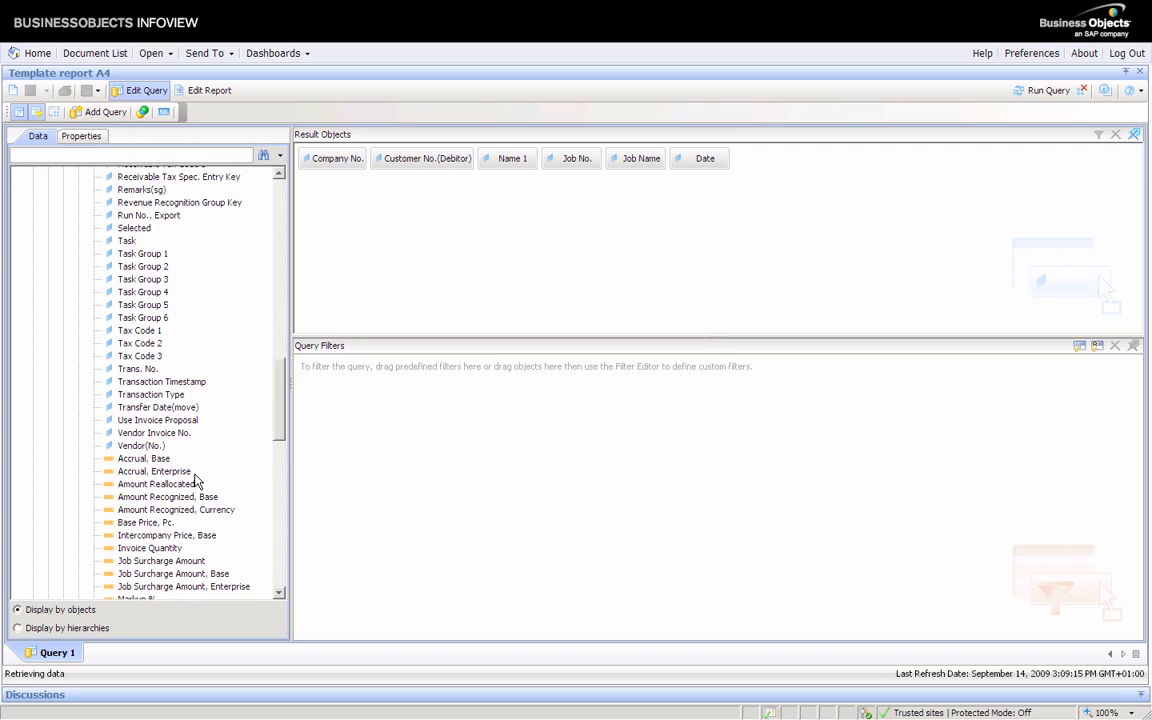
pyautogui.doubleClick(196, 497)
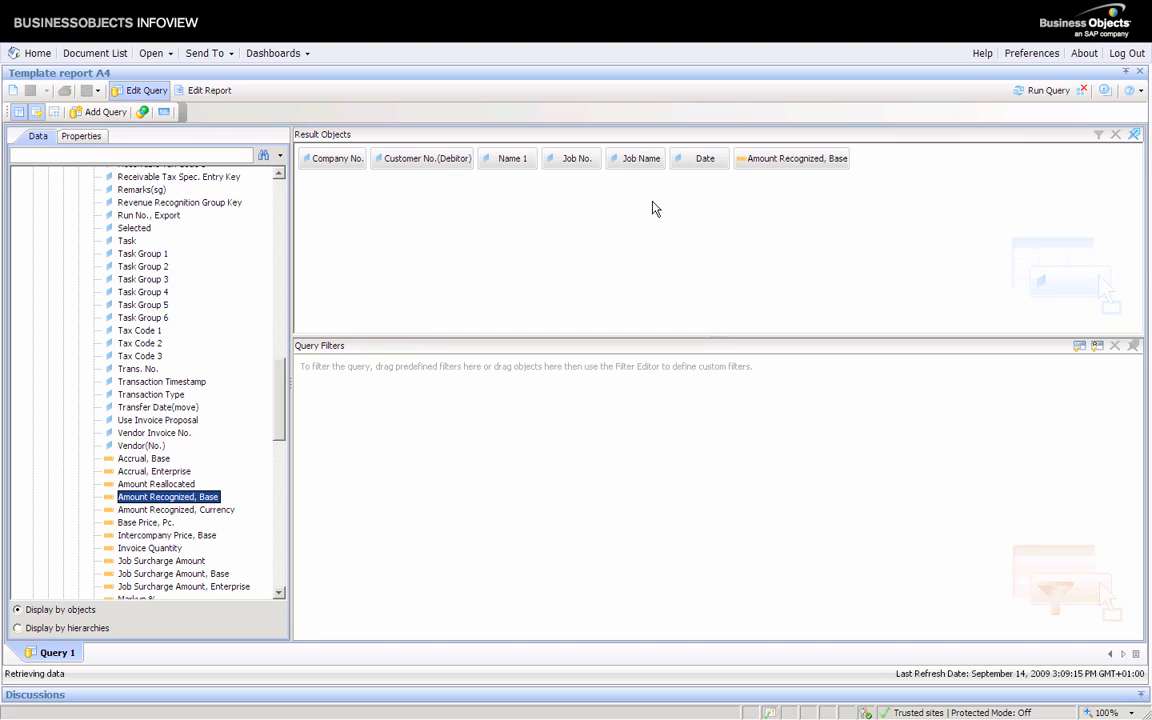
# Step: Create a query filter on the Date result object using the Between operator
pyautogui.moveTo(708, 160); pyautogui.dragTo(398, 410)
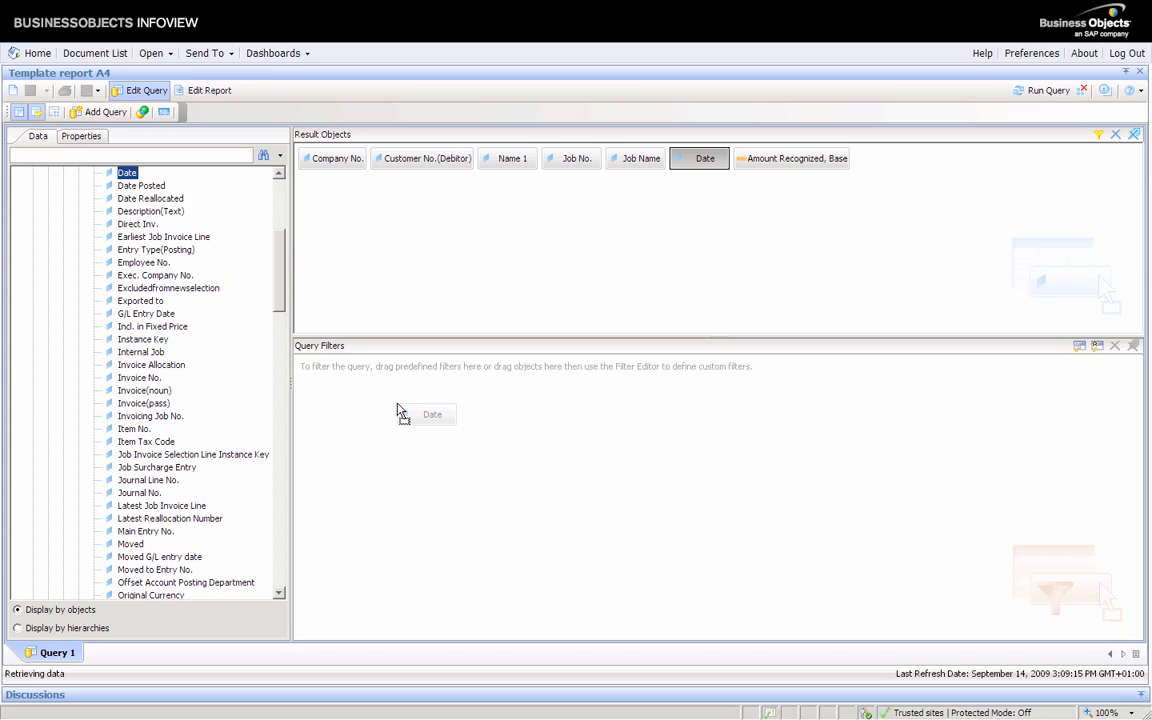
pyautogui.moveTo(398, 410); pyautogui.dragTo(400, 408)
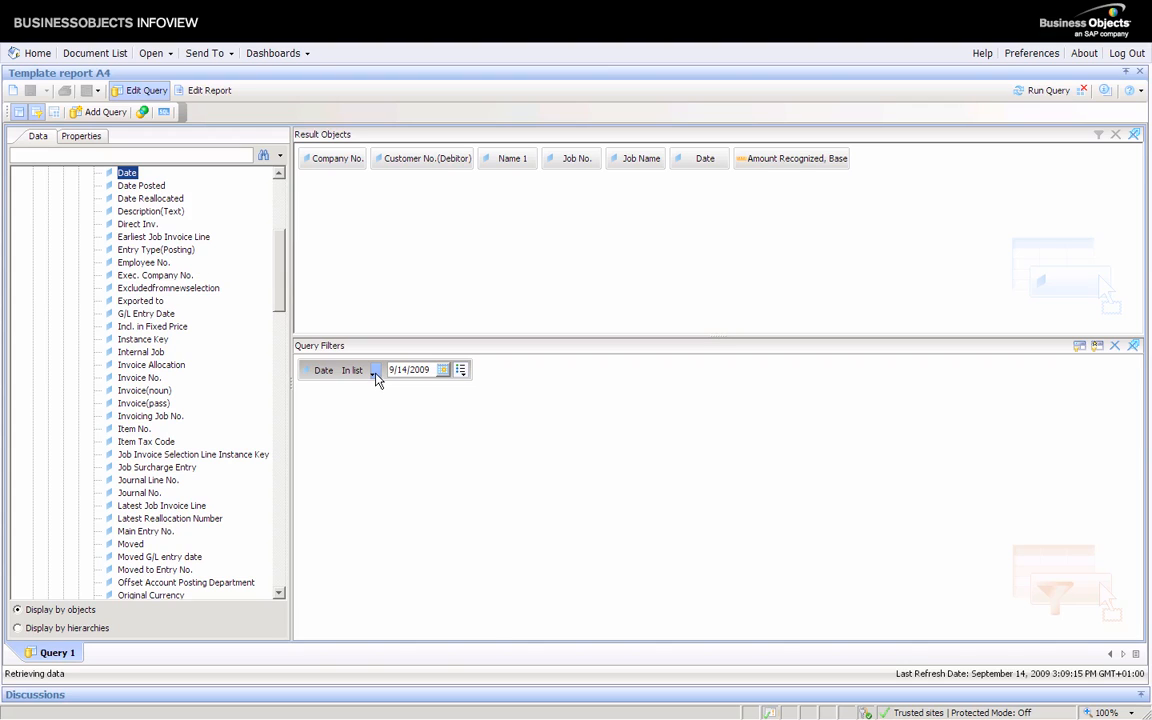
pyautogui.click(375, 373)
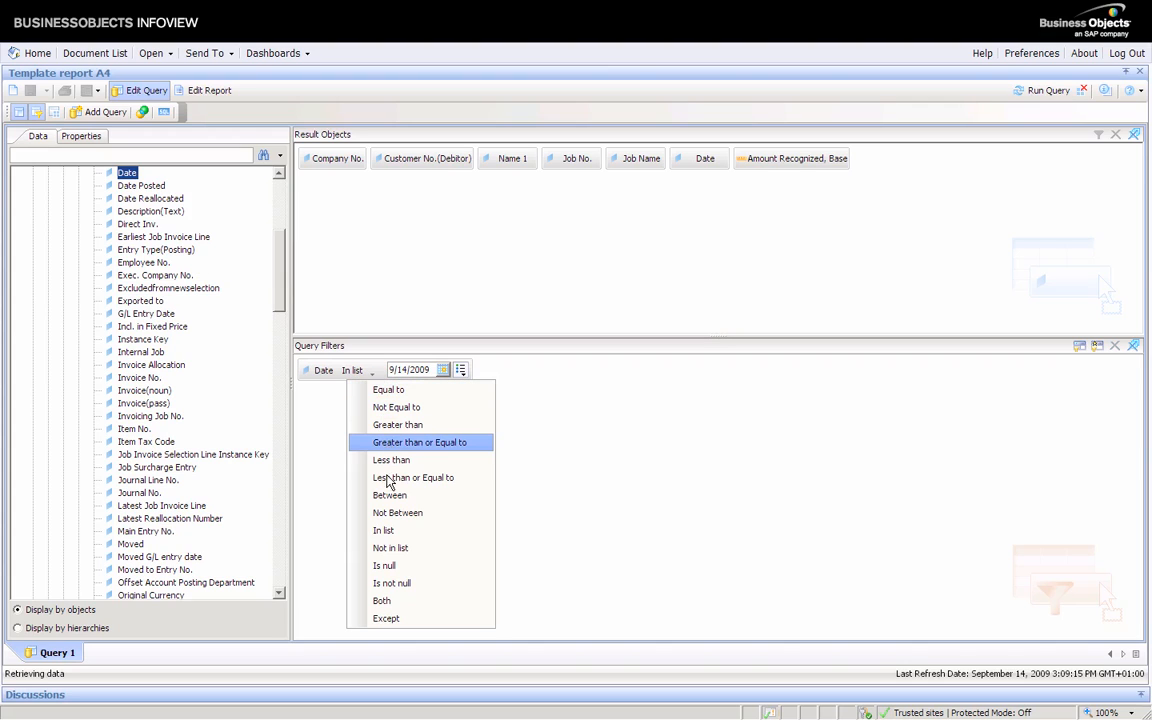
pyautogui.click(389, 495)
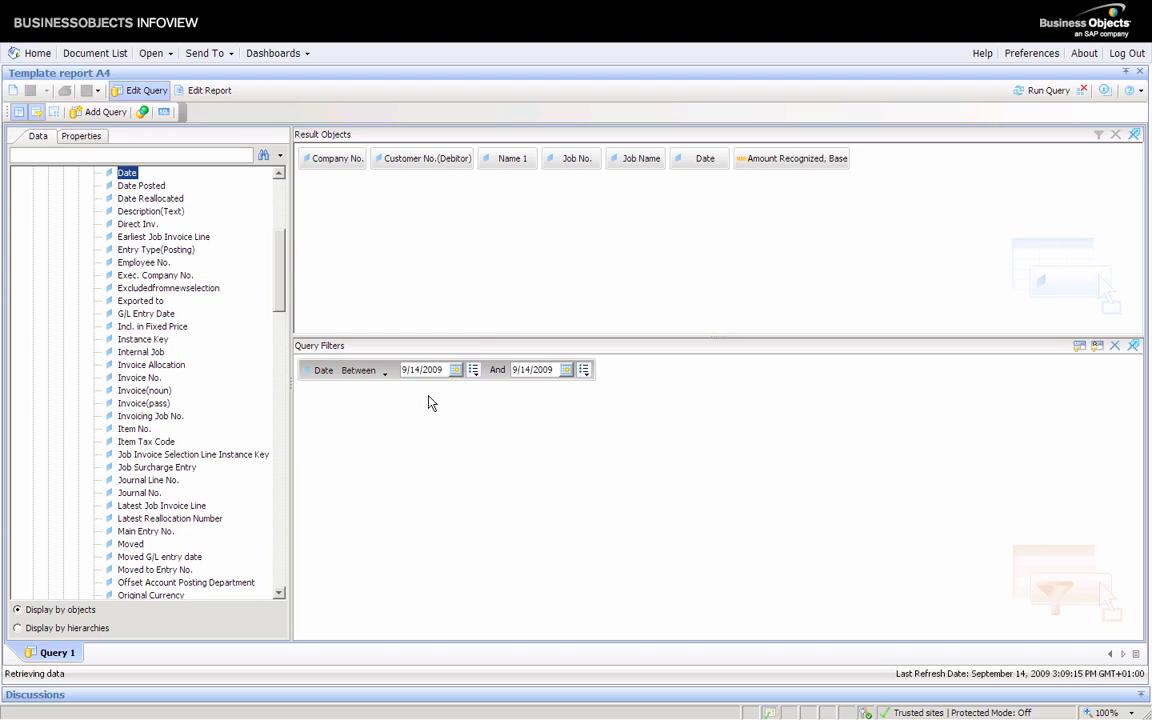
# Step: Make both the start and end values of the Date filter prompts instead of constants
pyautogui.click(473, 370)
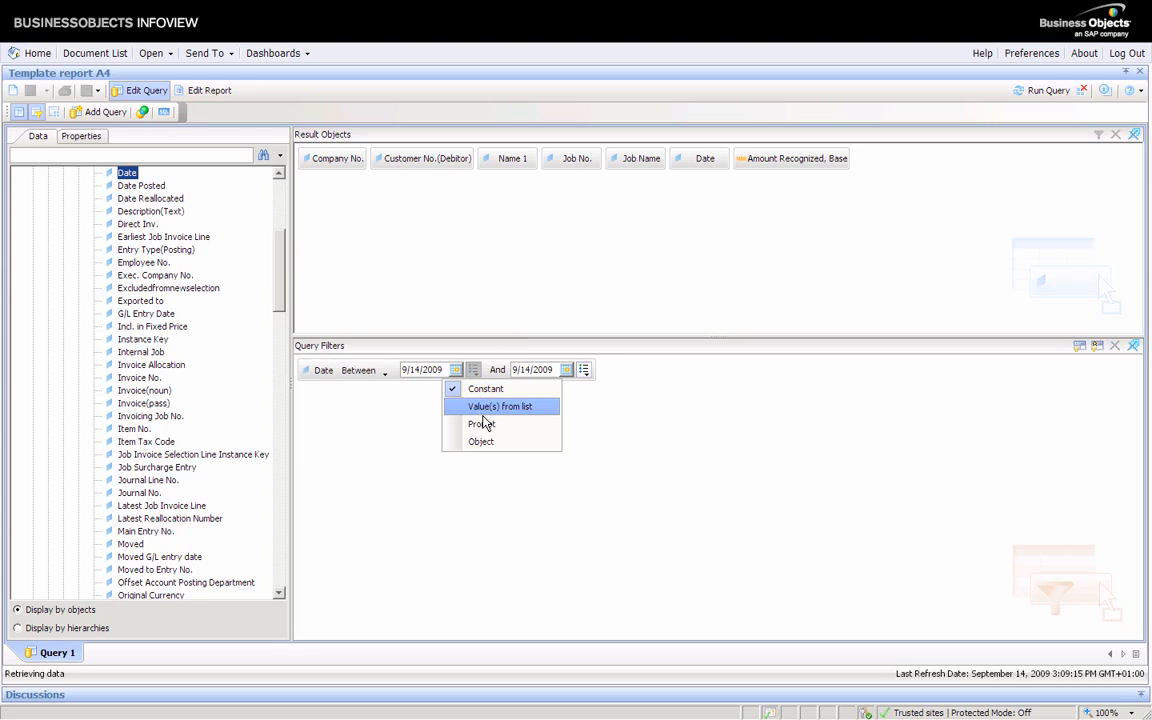
pyautogui.click(480, 424)
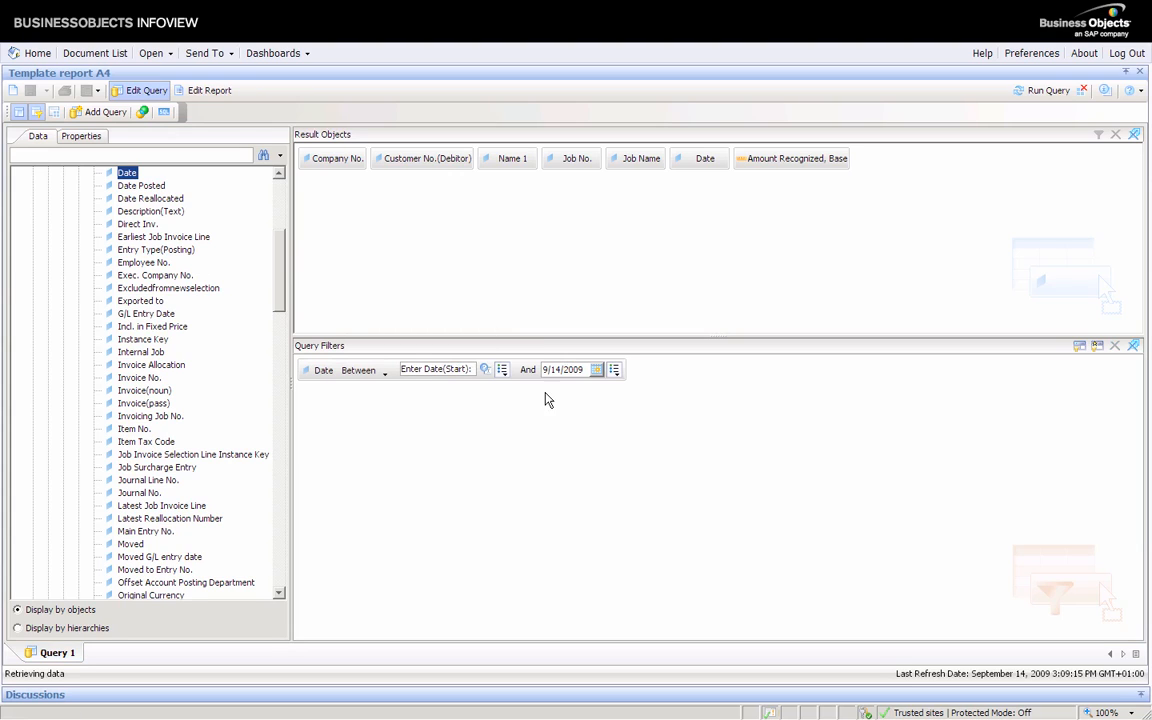
pyautogui.click(614, 370)
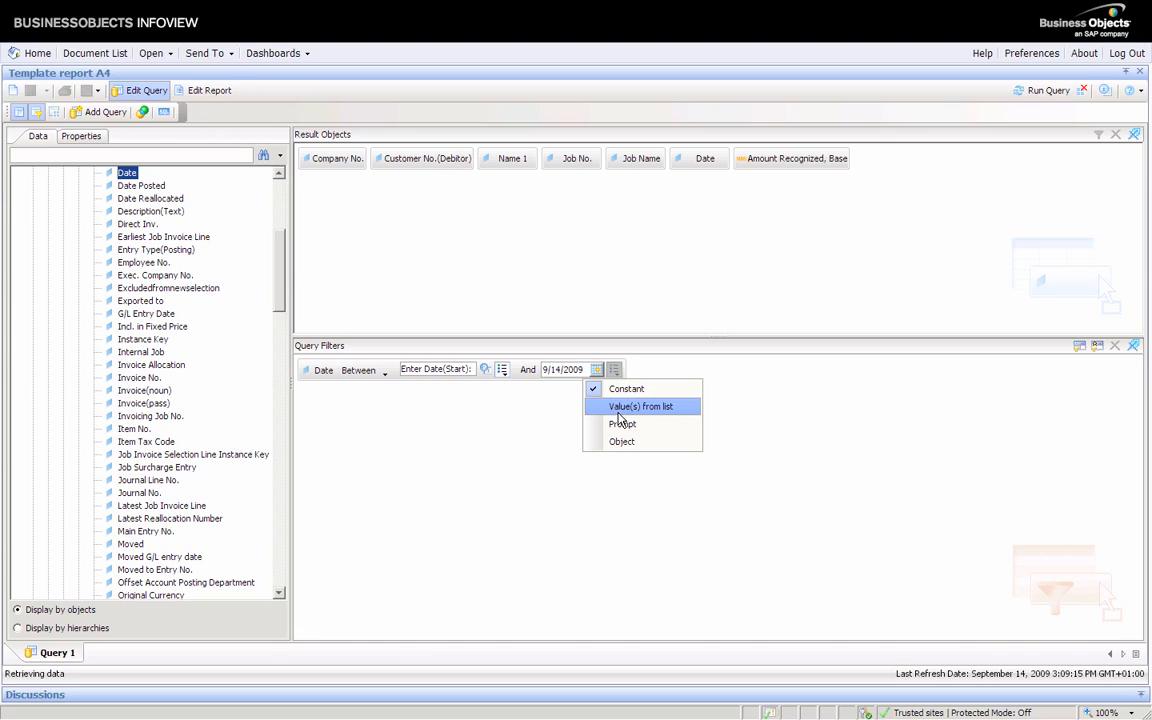
pyautogui.click(621, 424)
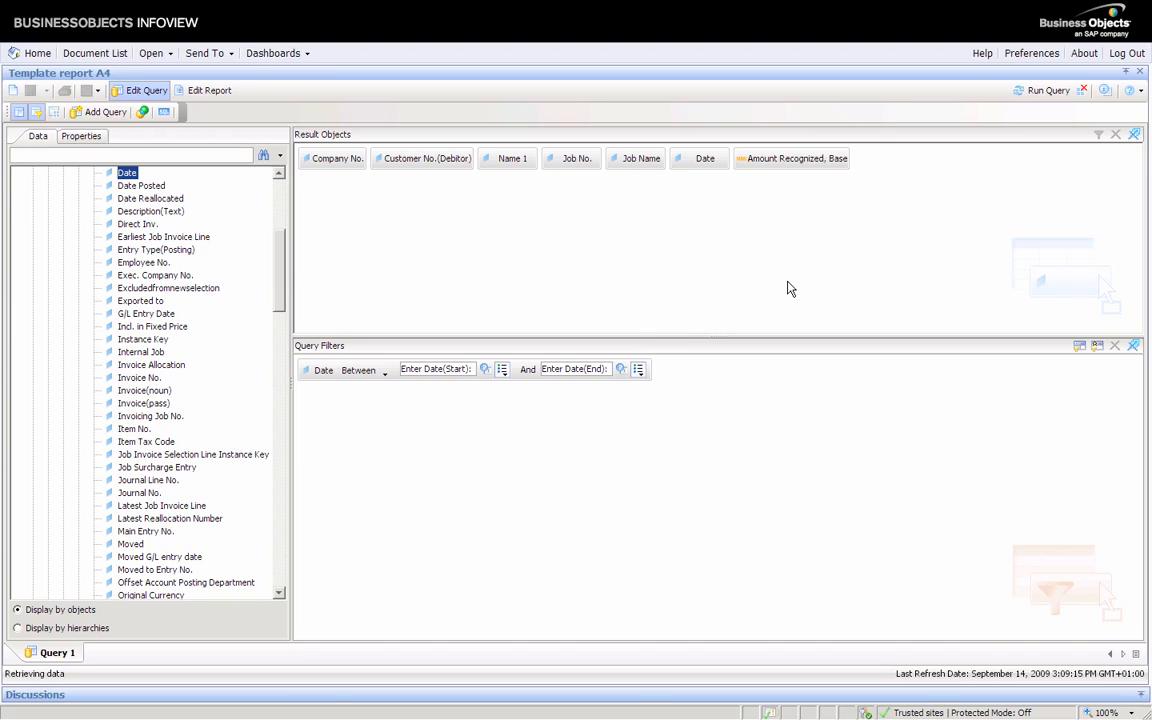
# Step: Run the query and pick January 1, 2009 as the custom date for the Enter Date(Start) prompt
pyautogui.click(1023, 92)
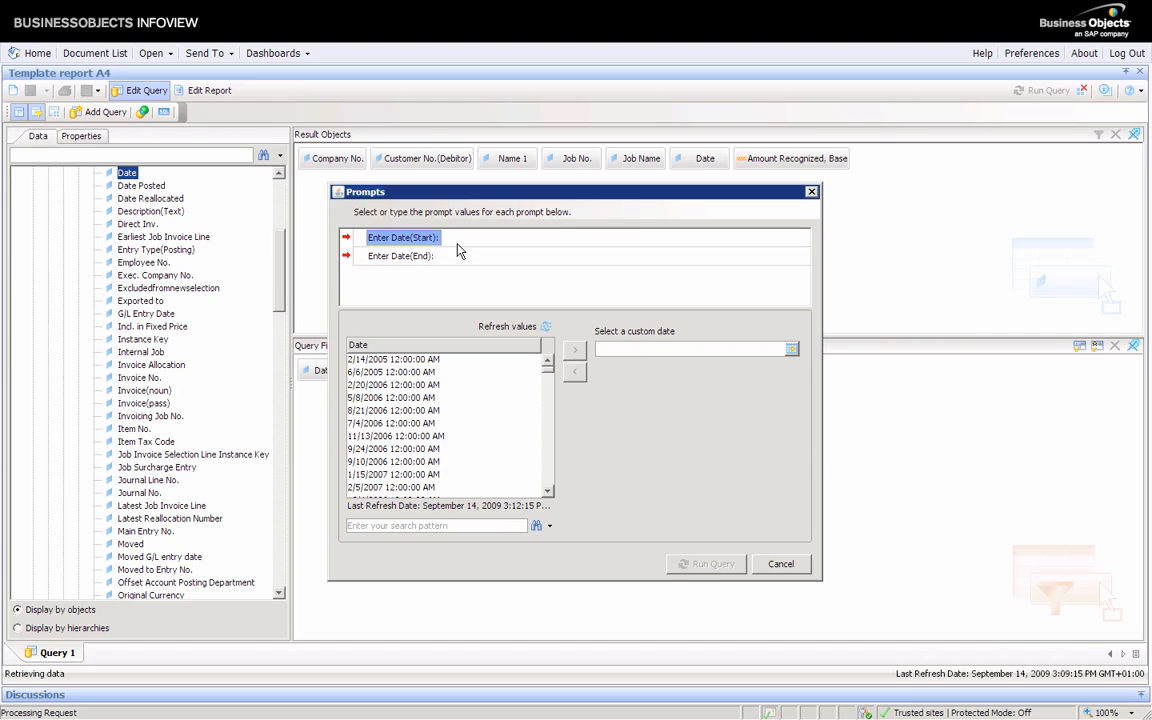
pyautogui.click(791, 350)
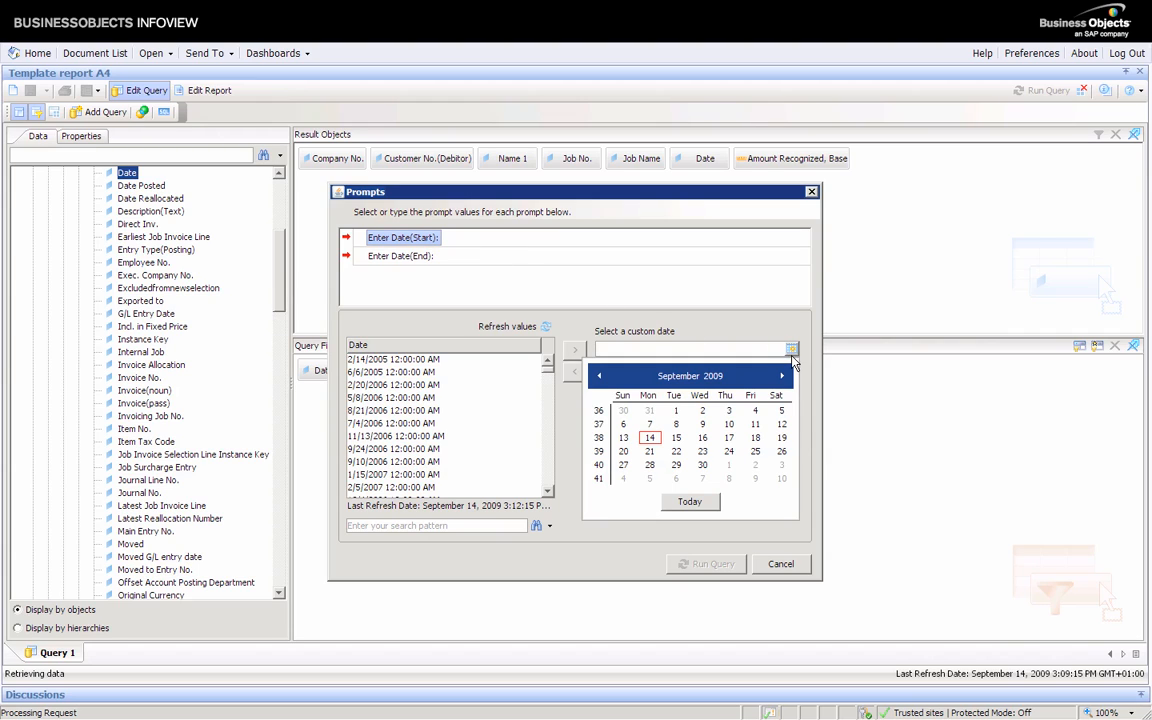
pyautogui.click(600, 376)
pyautogui.click(600, 376)
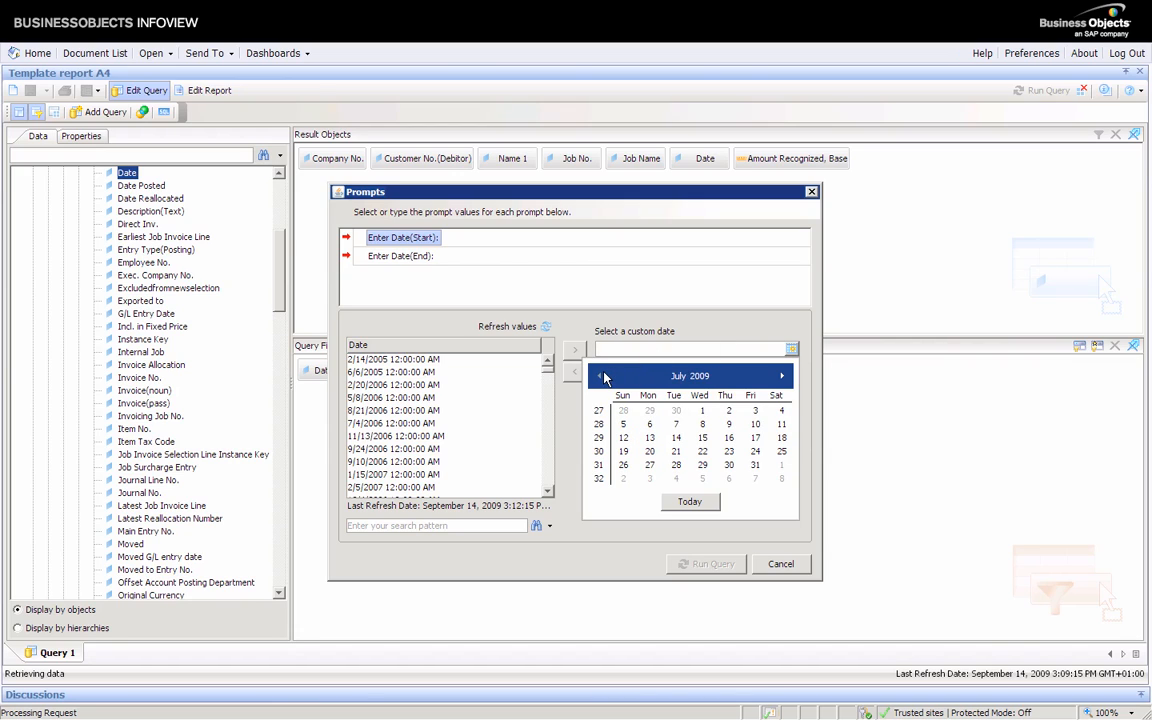
pyautogui.click(601, 376)
pyautogui.click(601, 376)
pyautogui.click(601, 376)
pyautogui.click(601, 376)
pyautogui.click(601, 376)
pyautogui.click(601, 376)
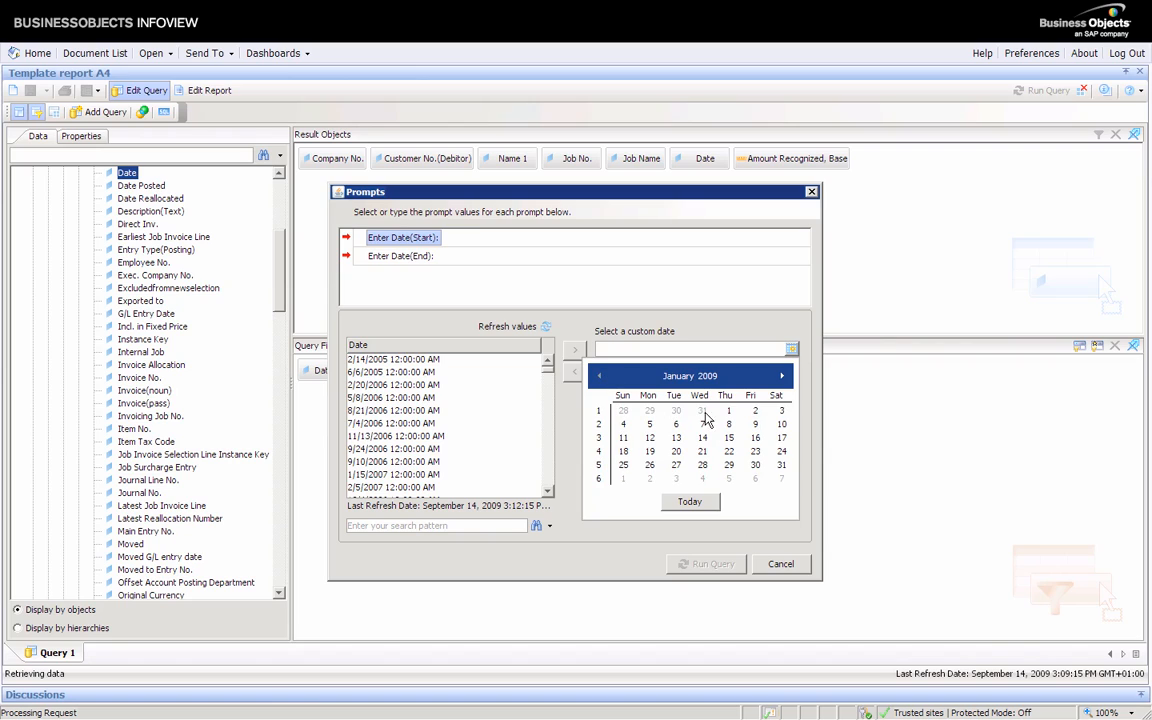
pyautogui.click(728, 411)
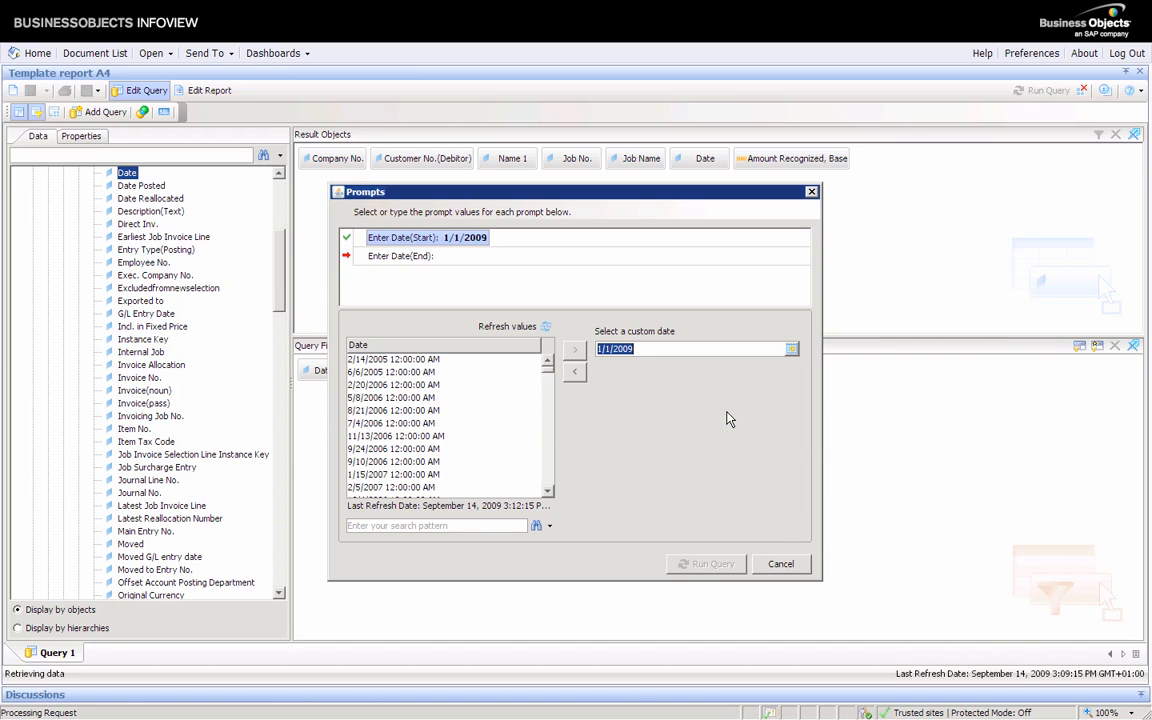
# Step: Change the year of the start date prompt value so the date reads 1/1/2008
pyautogui.click(661, 349)
pyautogui.press('BackSpace')
pyautogui.write('8')
# Step: Set the Enter Date(End) prompt to today's date, 9/14/2009, and run the query with these prompt values
pyautogui.click(474, 258)
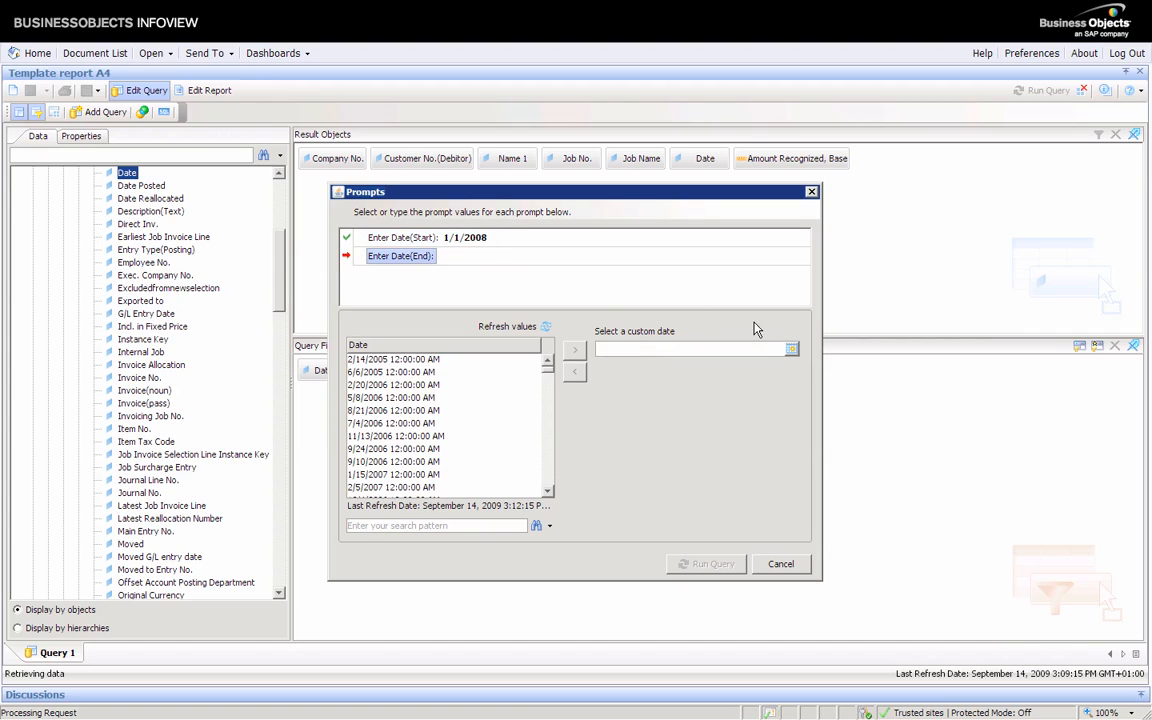
pyautogui.click(790, 350)
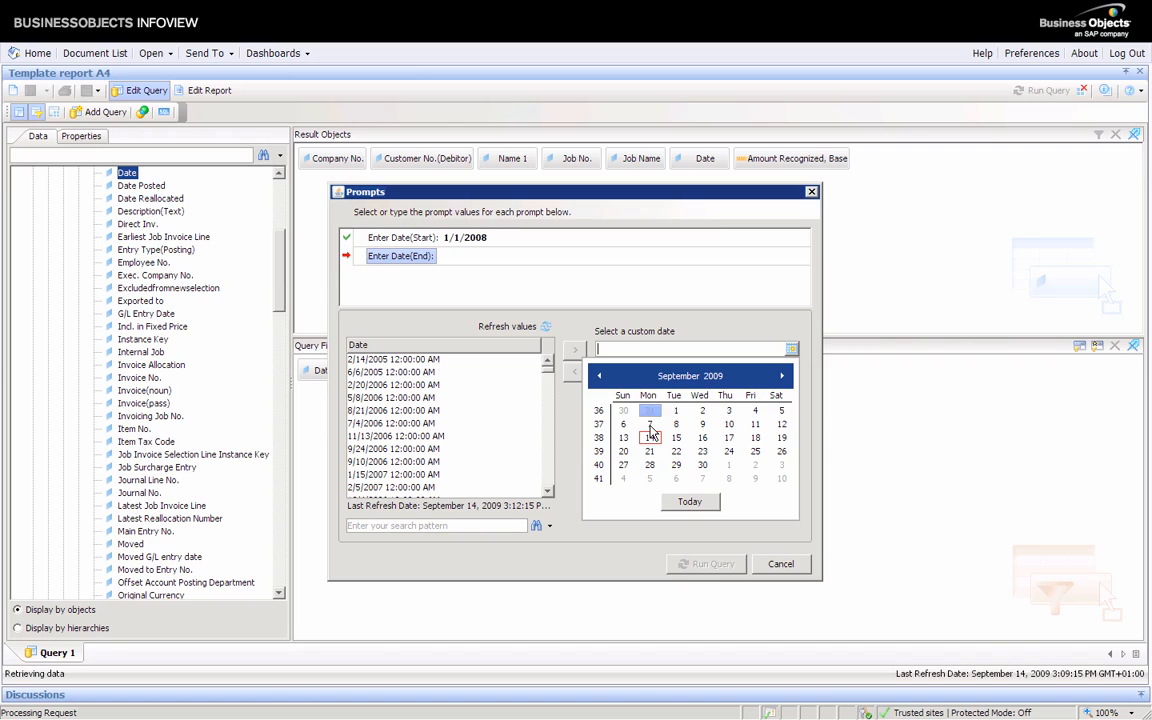
pyautogui.click(680, 500)
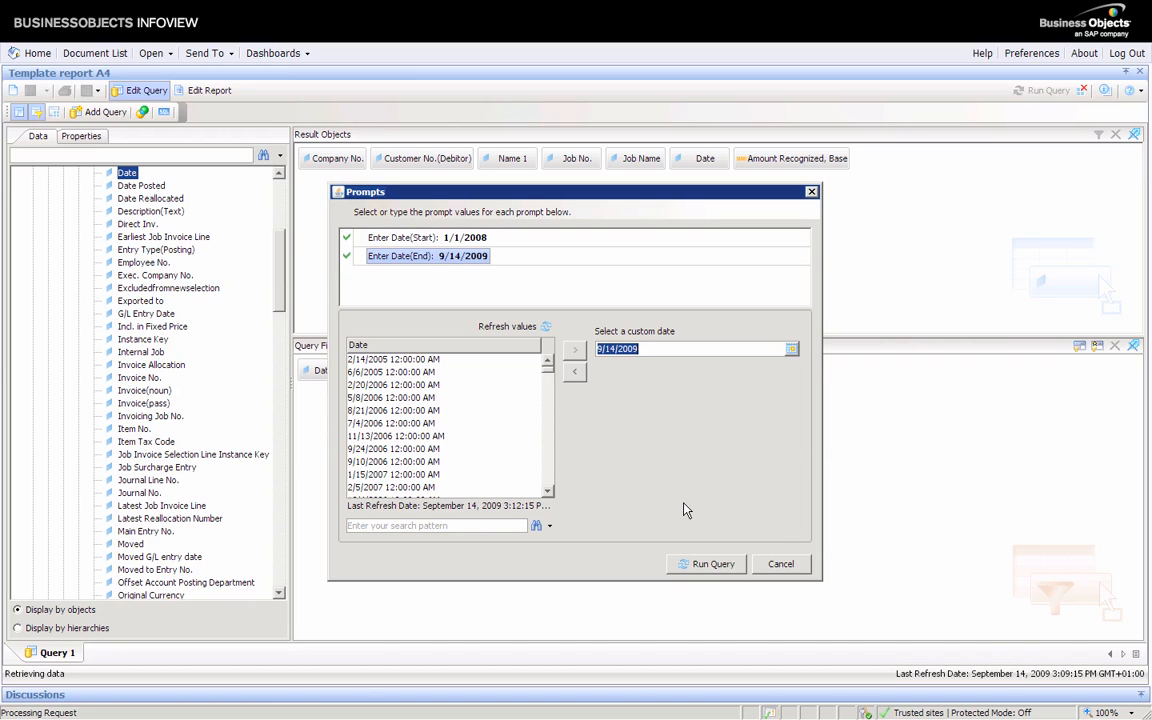
pyautogui.click(712, 566)
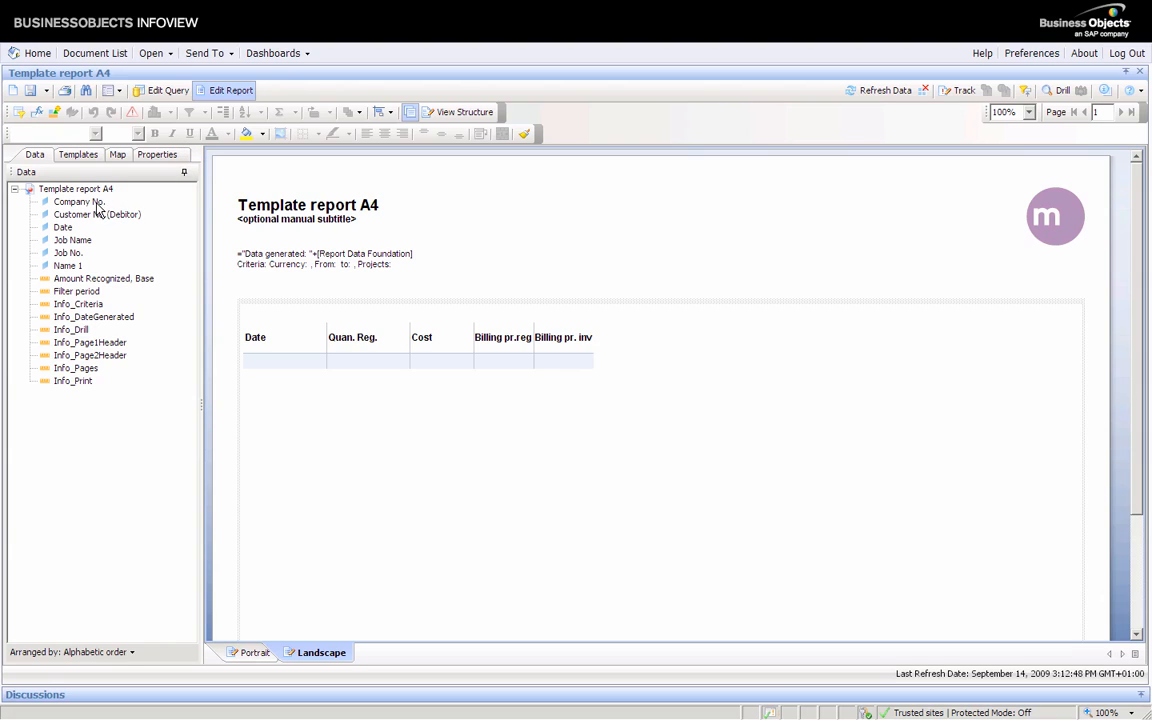
# Step: Replace the report table's Date, Quan. Reg. and Cost columns with Company No., Name 1 and Amount Recognized, Base
pyautogui.moveTo(97, 205); pyautogui.dragTo(276, 348)
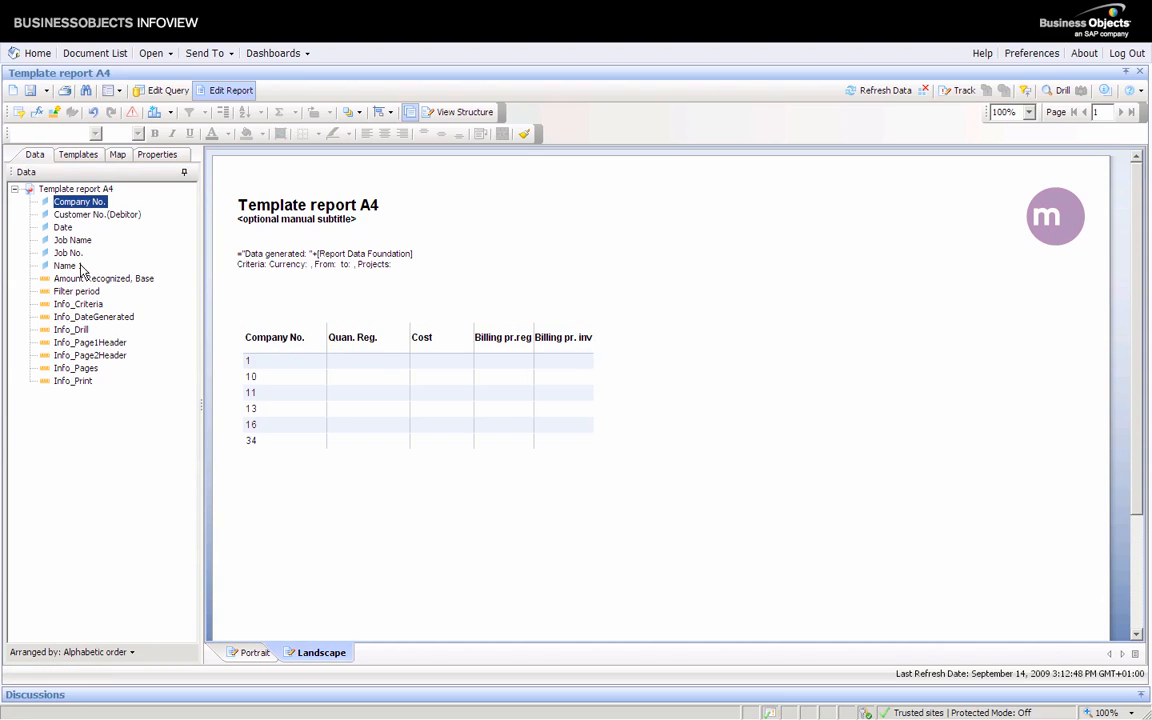
pyautogui.moveTo(81, 268); pyautogui.dragTo(366, 338)
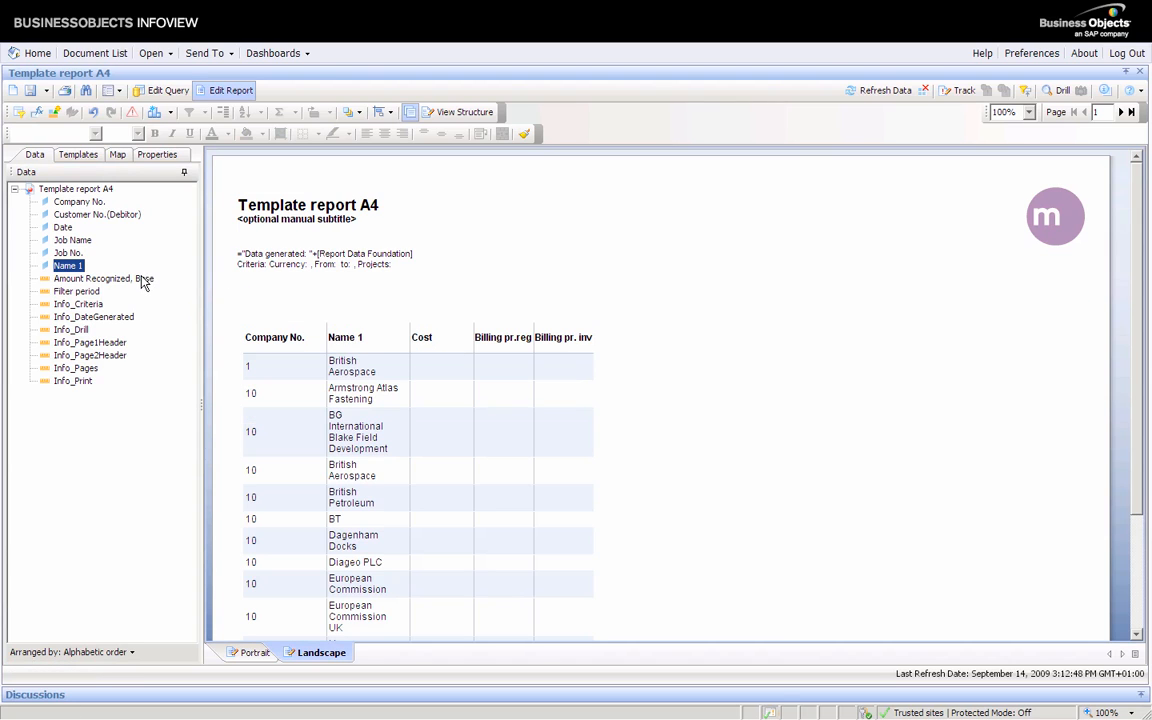
pyautogui.moveTo(143, 284); pyautogui.dragTo(421, 352)
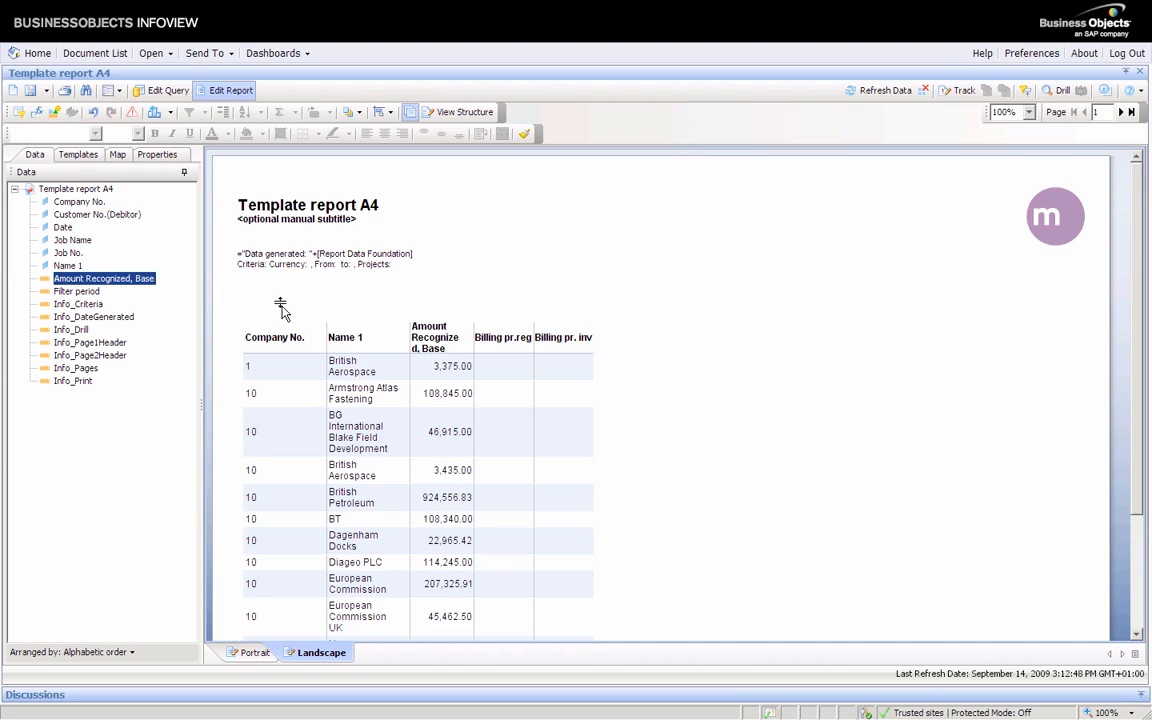
# Step: Add a Company No. query filter with the In list operator and make its value a prompt
pyautogui.click(166, 95)
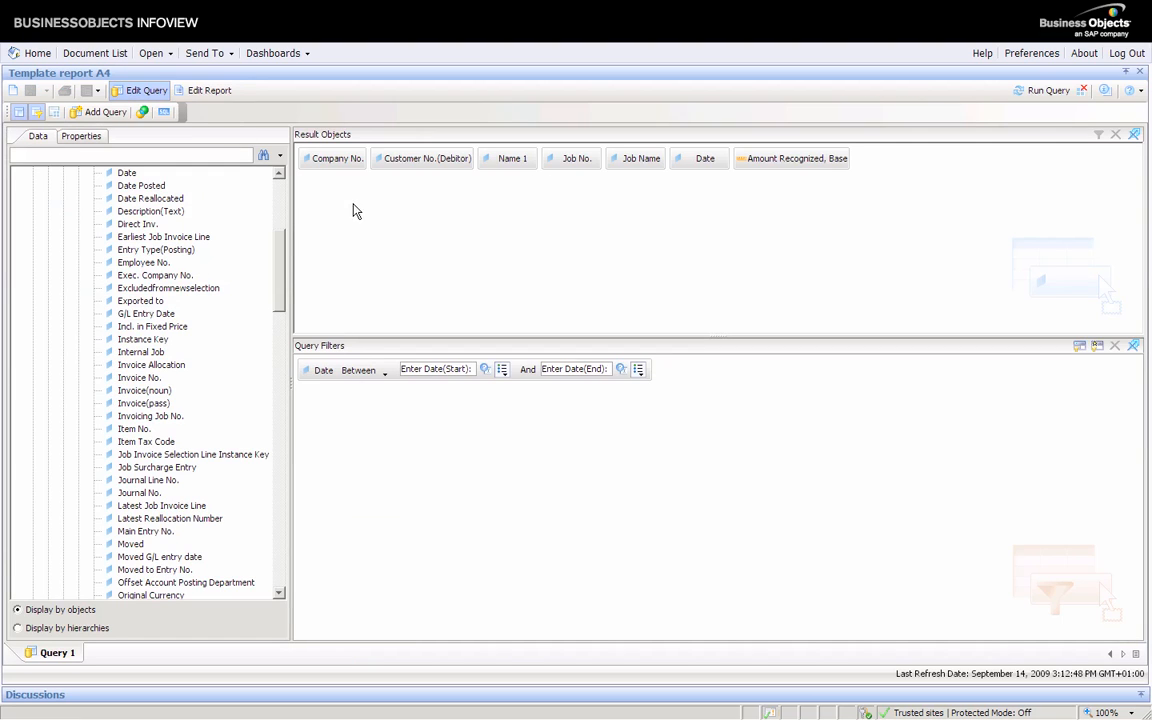
pyautogui.moveTo(334, 162); pyautogui.dragTo(346, 425)
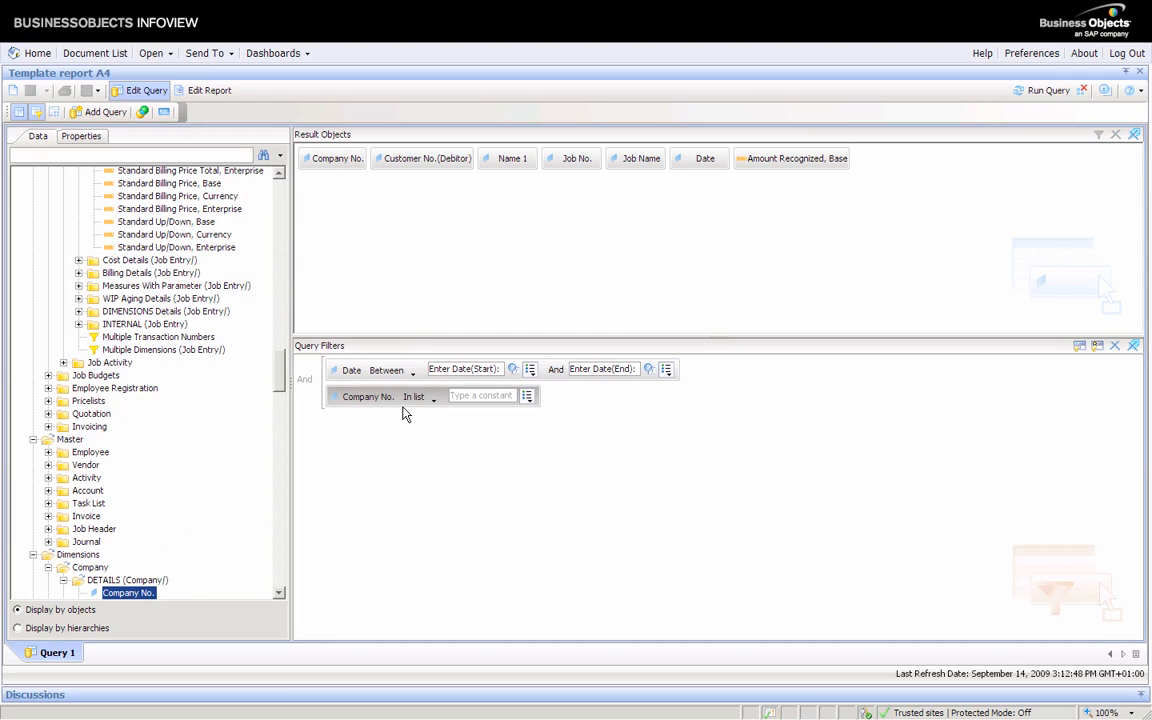
pyautogui.click(526, 398)
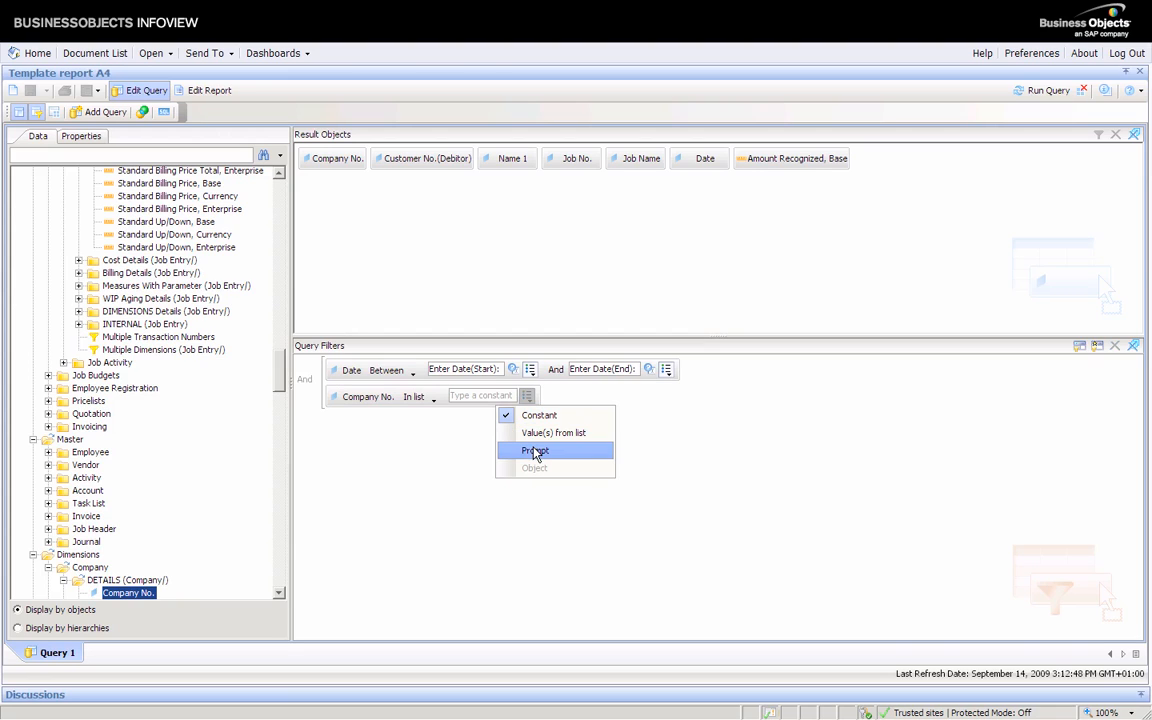
pyautogui.click(532, 452)
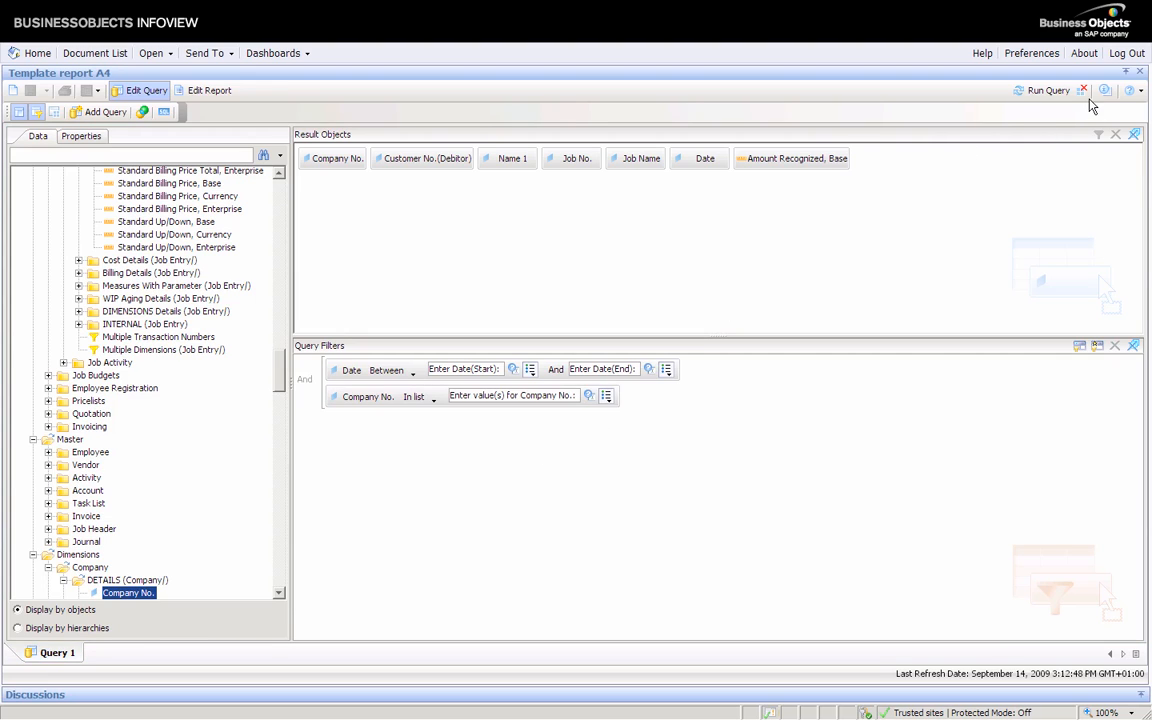
# Step: Run the query with company 10 as the Company No. prompt value, keeping the existing date range
pyautogui.click(1063, 92)
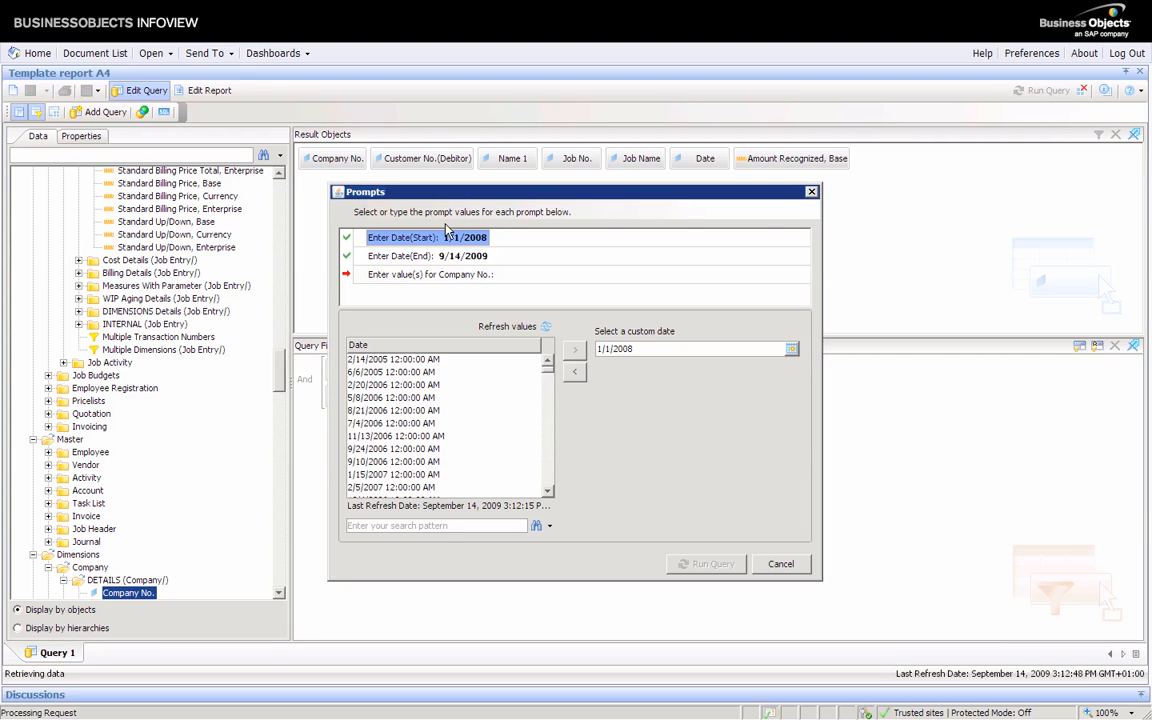
pyautogui.click(418, 276)
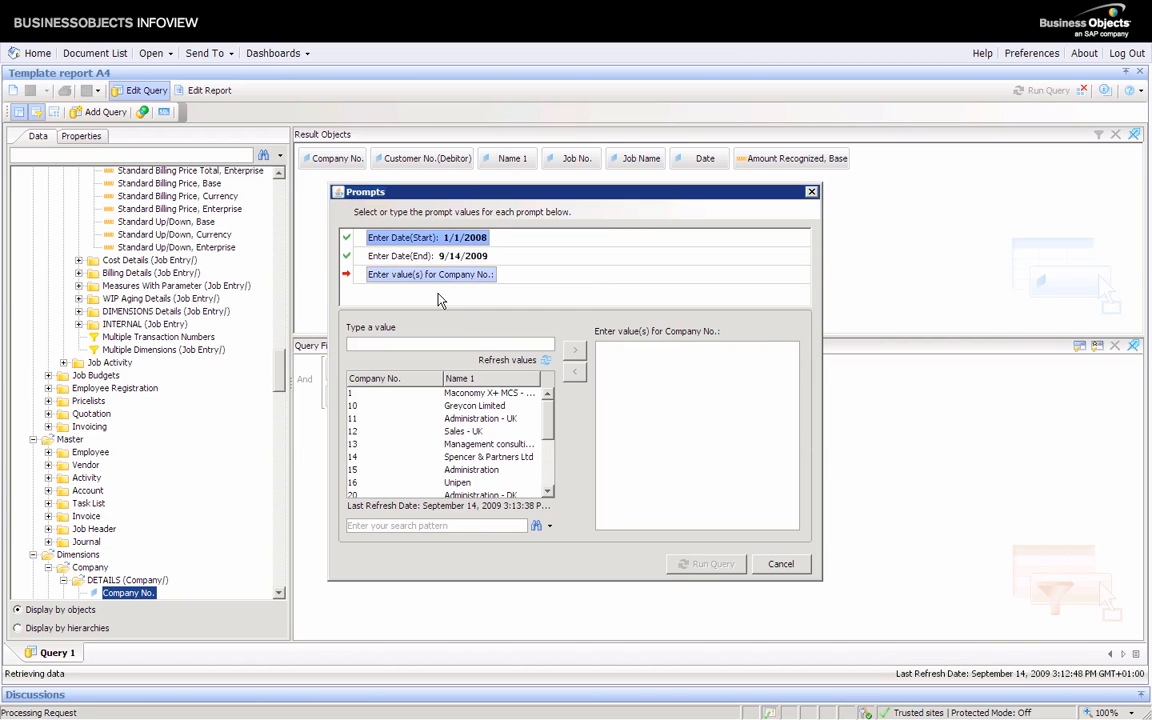
pyautogui.doubleClick(456, 406)
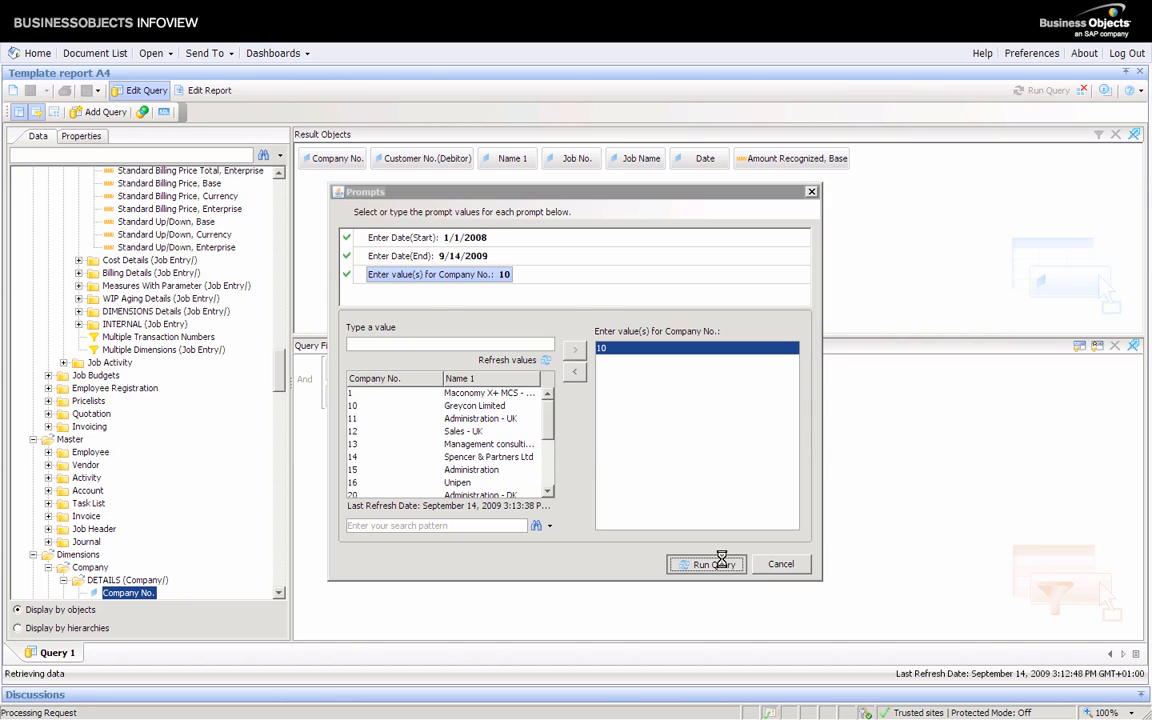
pyautogui.click(712, 564)
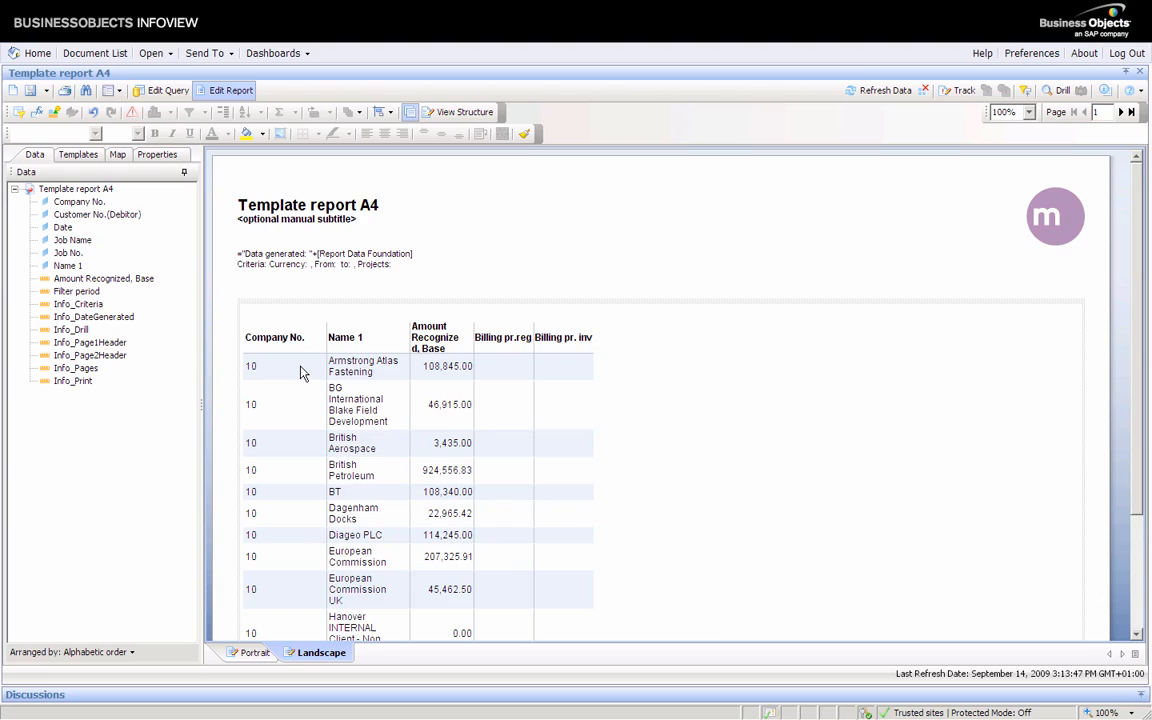
# Step: Remove the Company No. column from the report table and rename the Name 1 header to Customer
pyautogui.scroll(-3, 296, 375)
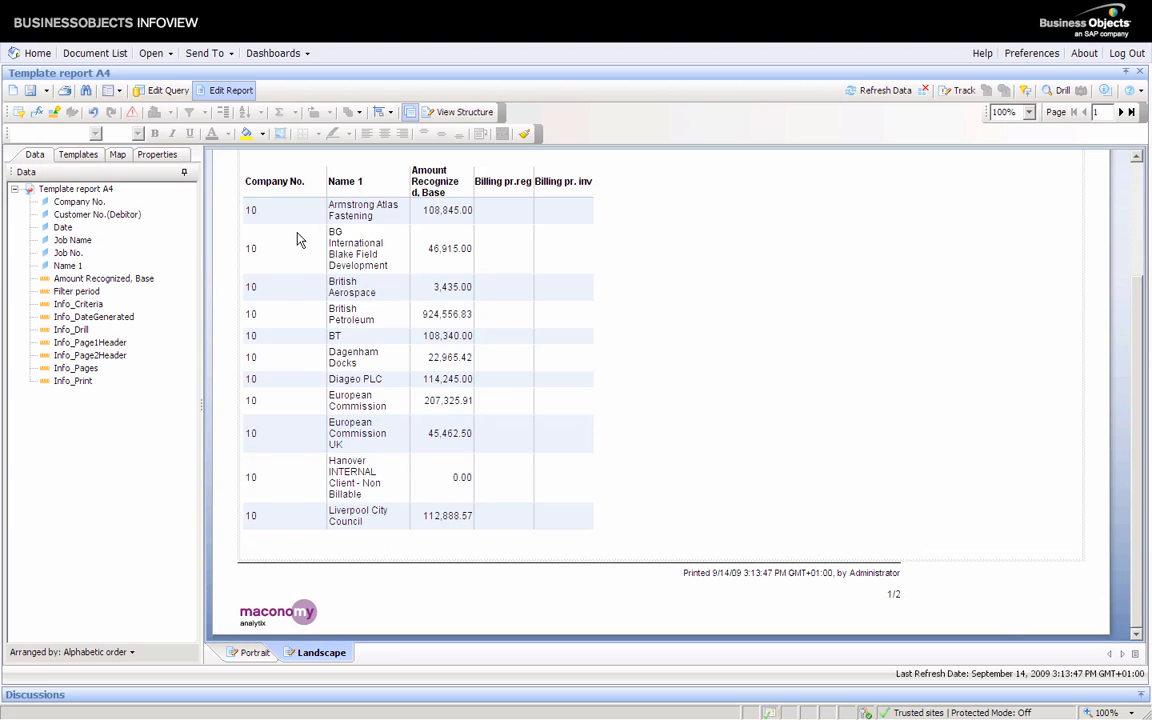
pyautogui.moveTo(296, 246); pyautogui.dragTo(143, 241)
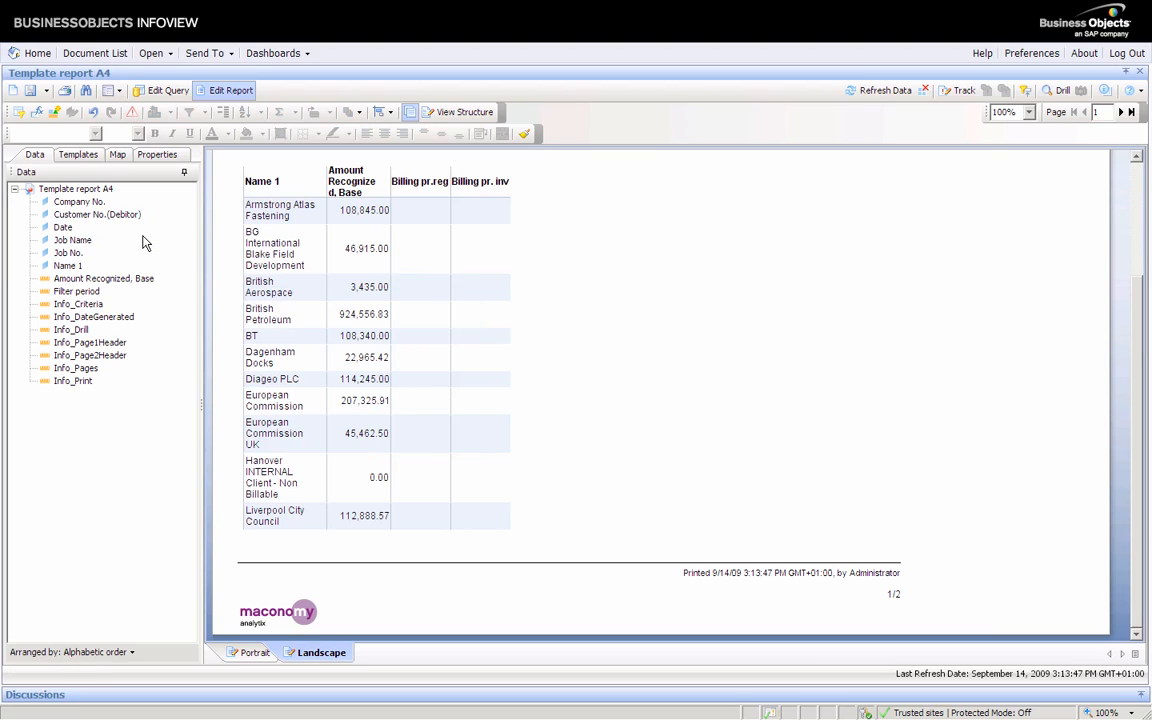
pyautogui.doubleClick(268, 190)
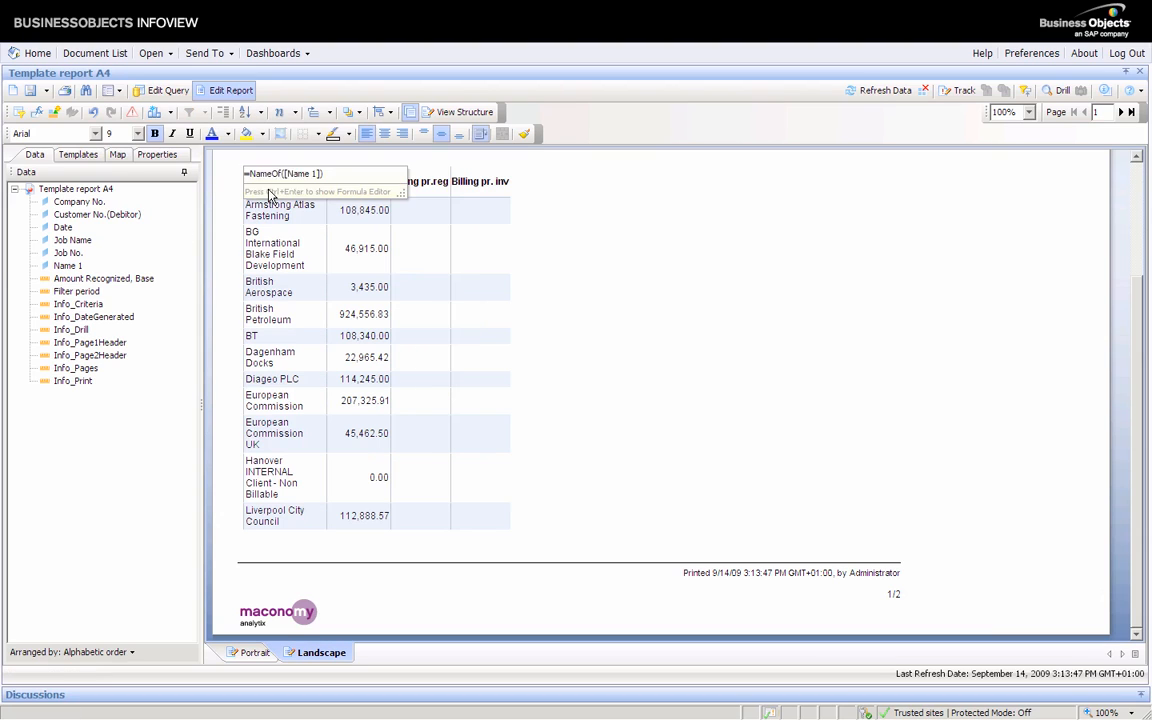
pyautogui.write('C')
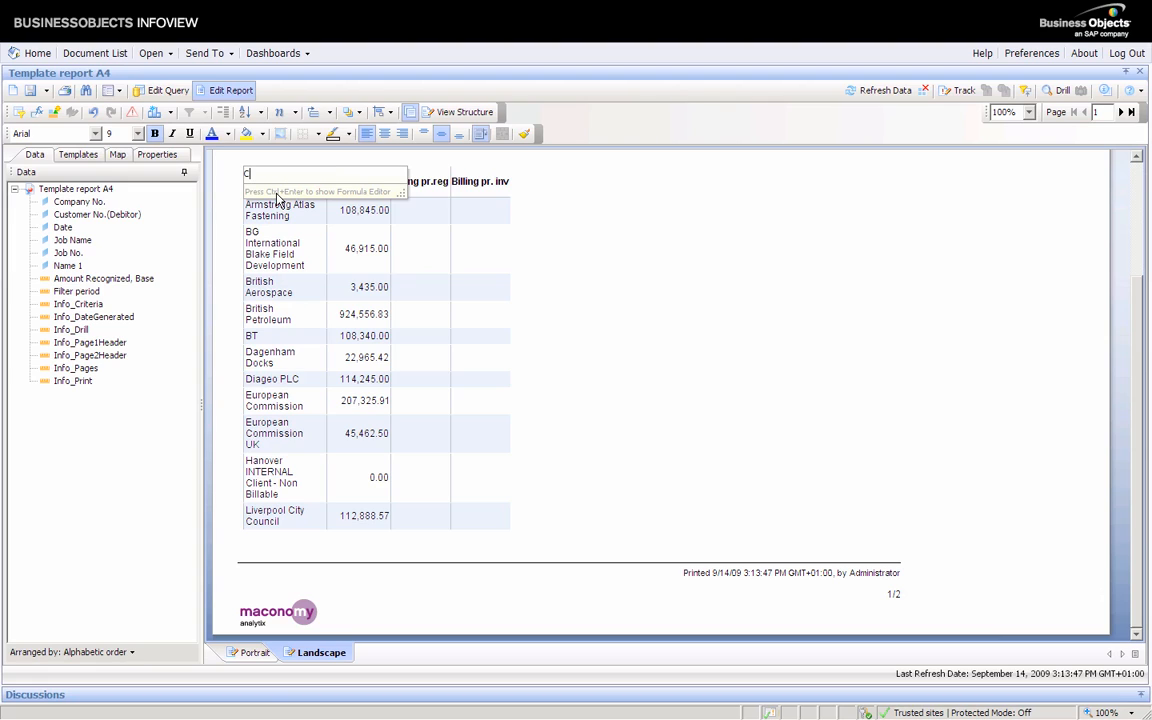
pyautogui.write('ustomer')
pyautogui.press('Return')
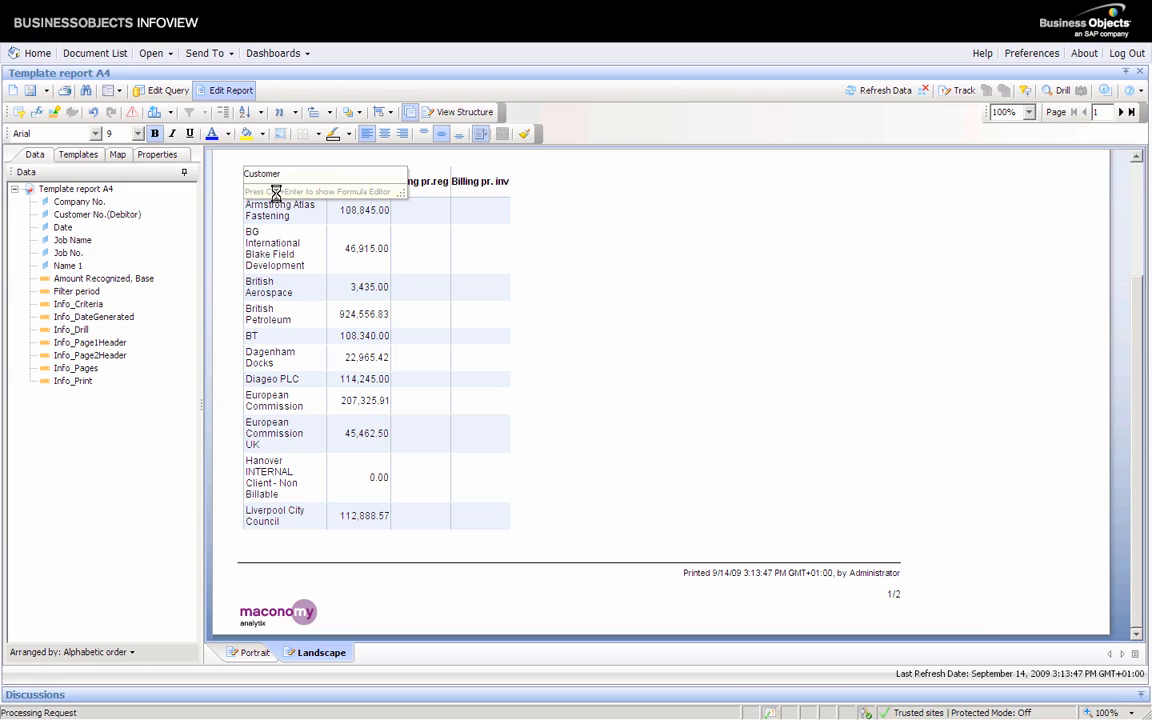
# Step: Rename the Amount Recognized, Base column header to Revenue Rec
pyautogui.doubleClick(356, 190)
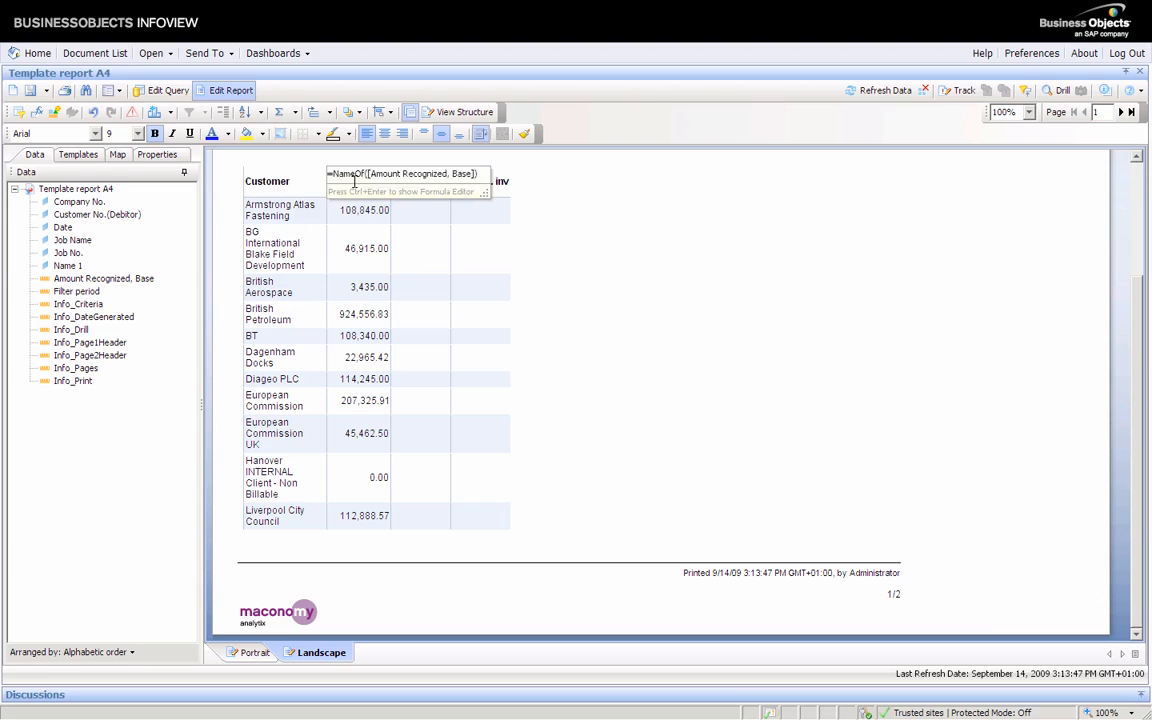
pyautogui.write('Revenue Rec.')
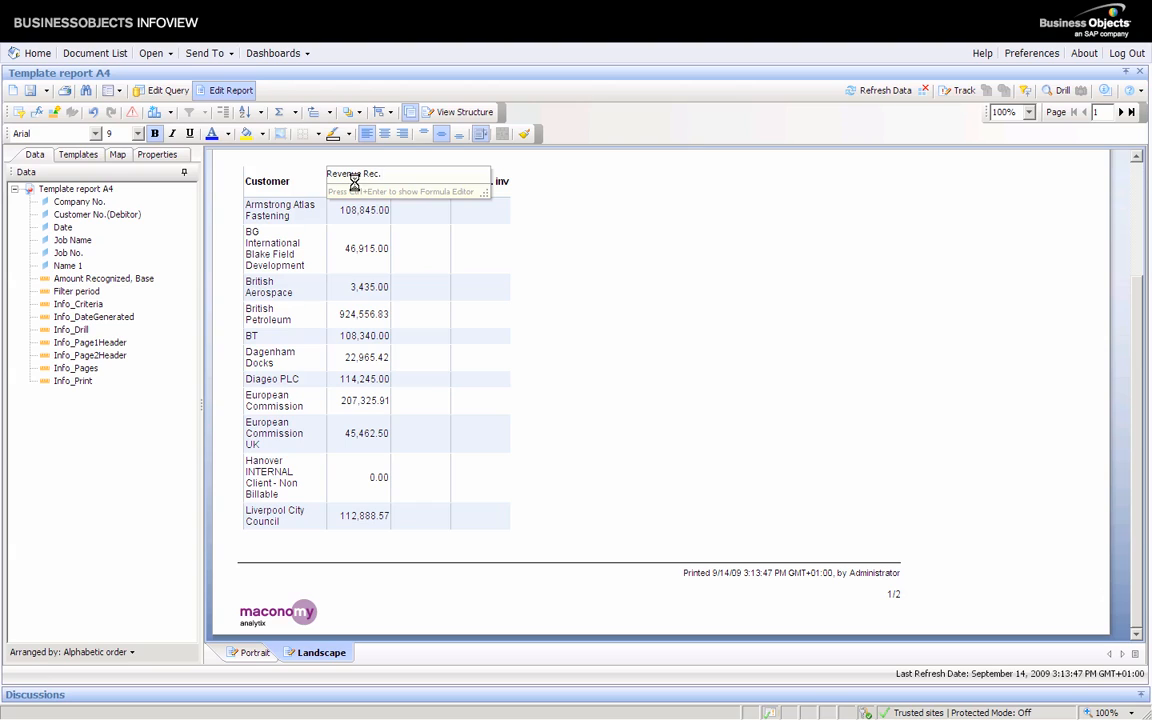
pyautogui.press('Return')
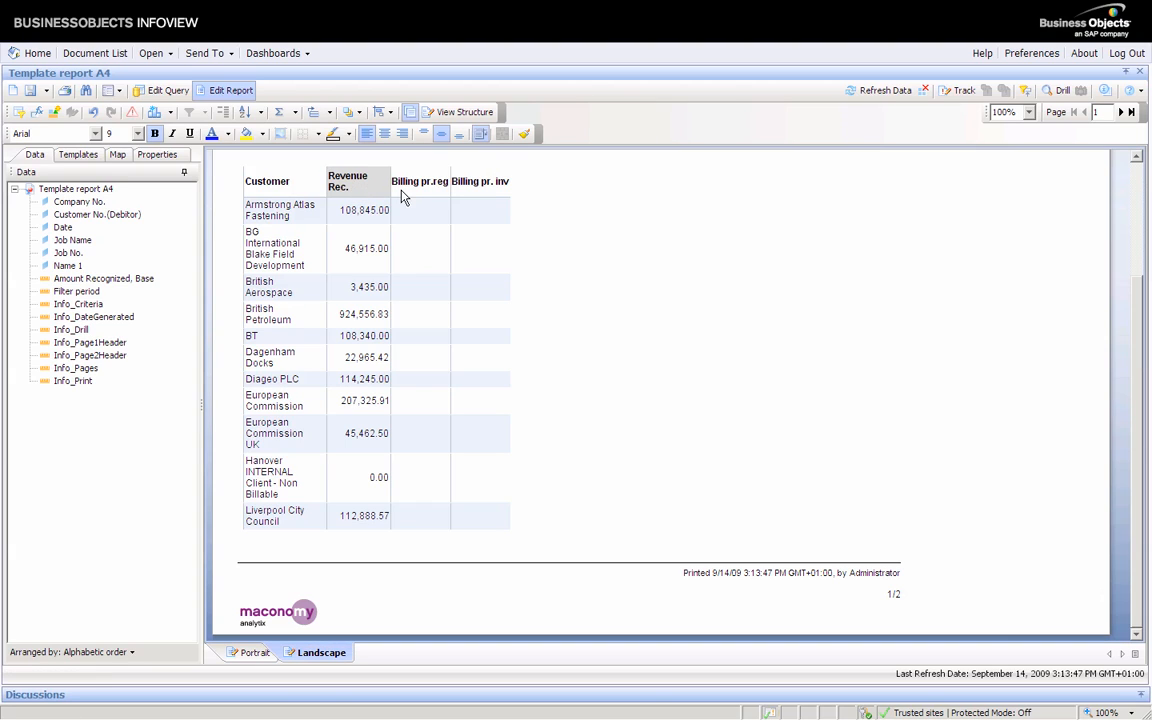
# Step: Remove the empty Billing pr.reg and Billing pr. inv columns from the report table
pyautogui.click(415, 209)
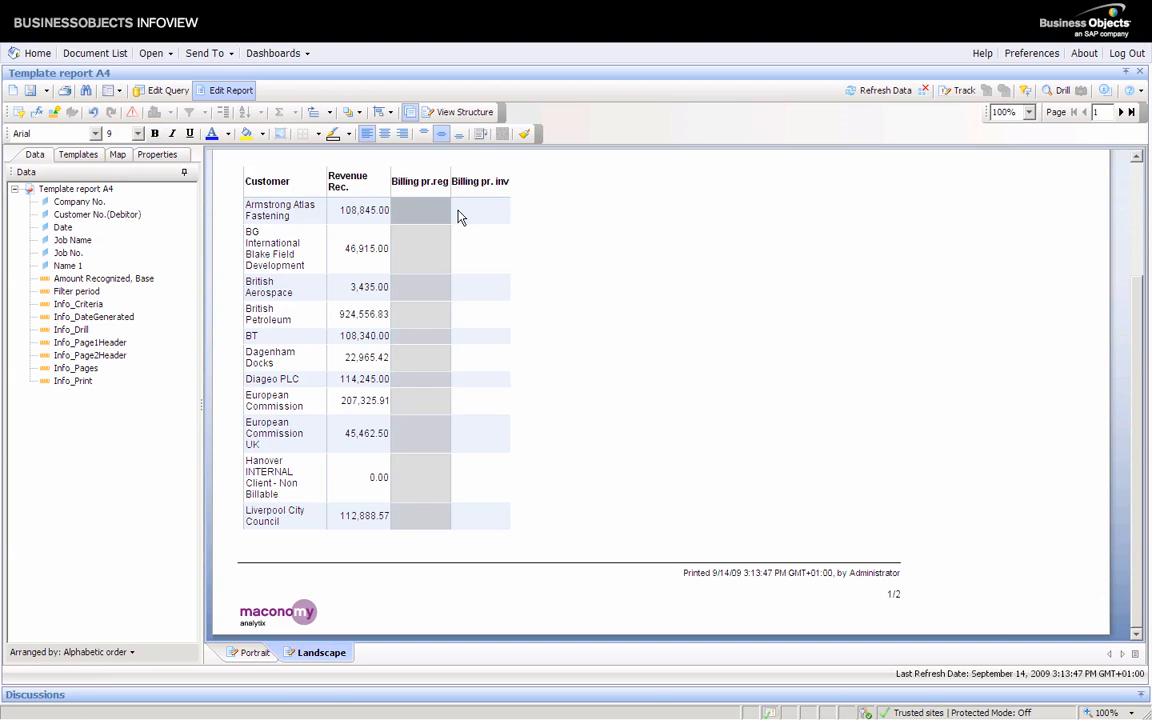
pyautogui.keyDown('ctrl'); pyautogui.click(460, 217); pyautogui.keyUp('ctrl')
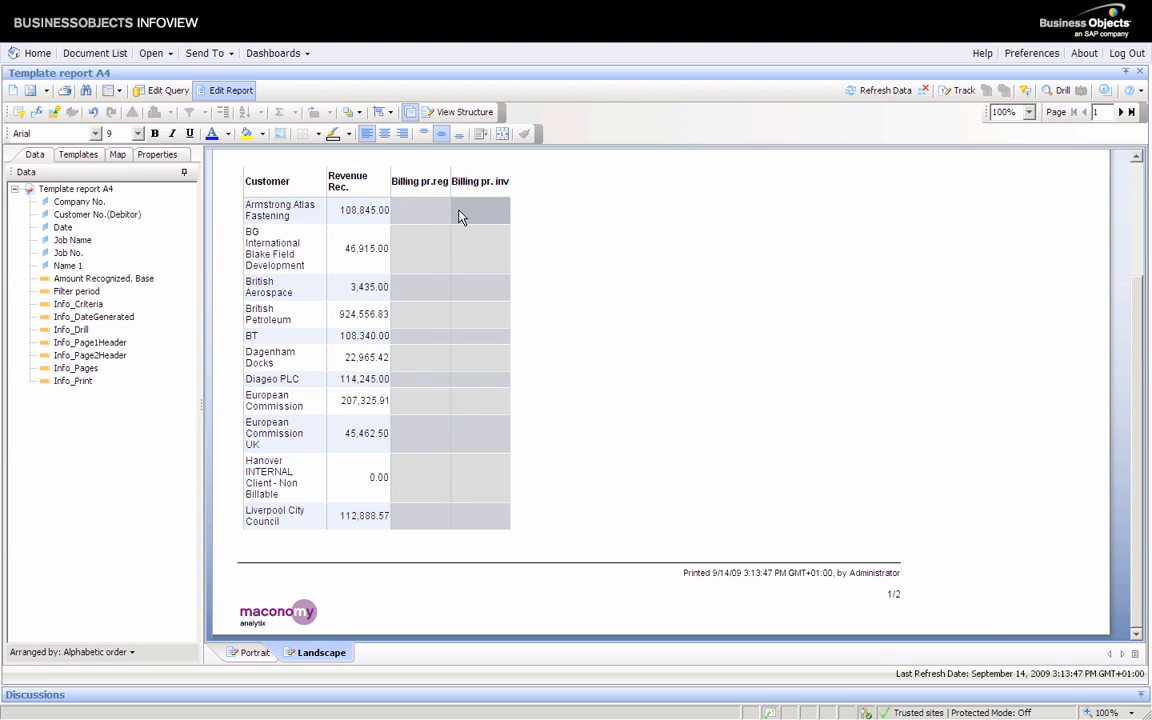
pyautogui.rightClick(460, 217)
pyautogui.moveTo(520, 236)
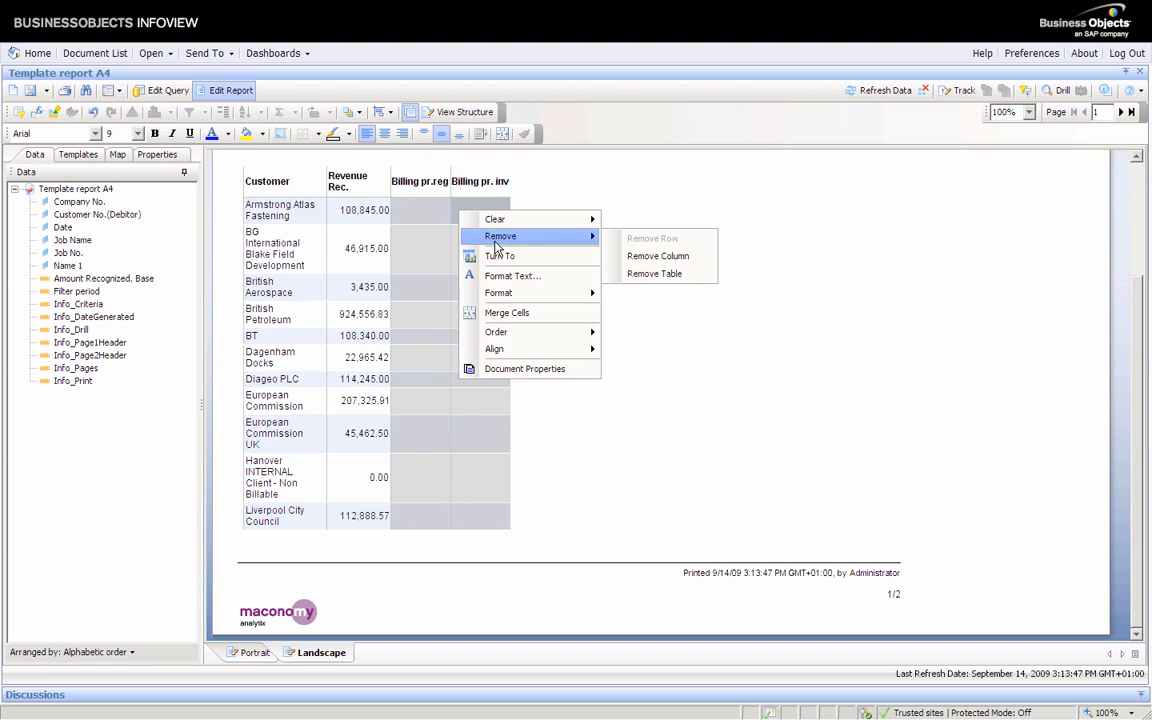
pyautogui.click(640, 257)
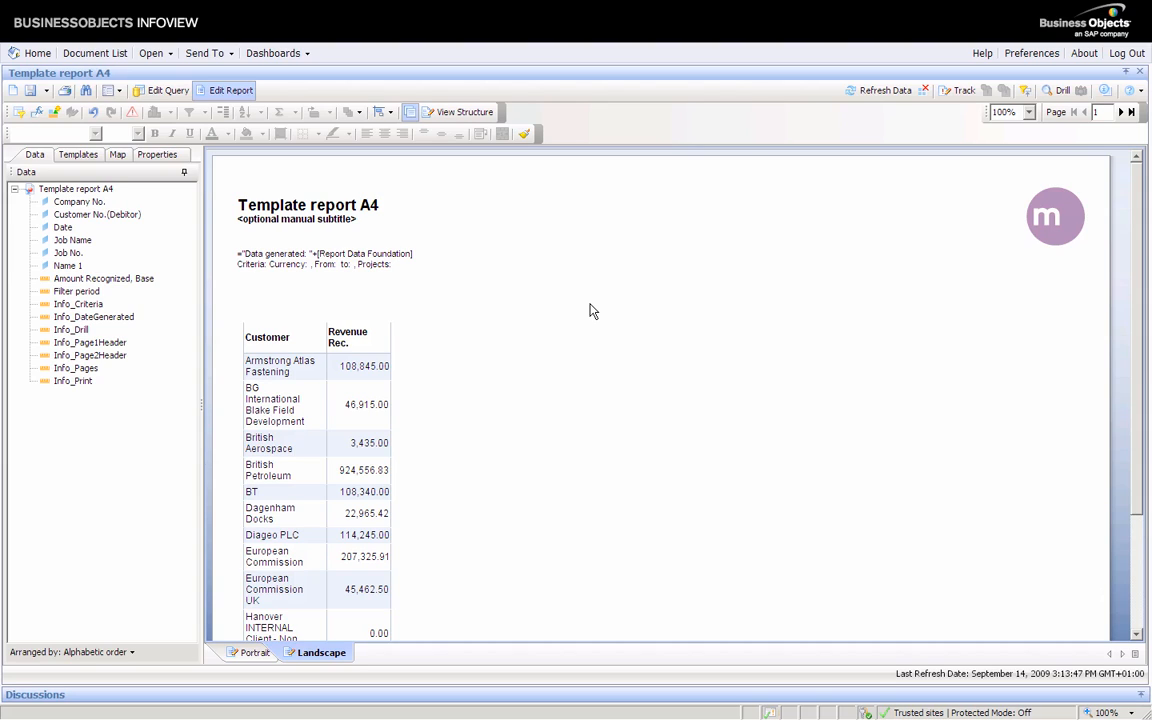
# Step: Rank the report table to keep the top 3 and bottom 3 customers by Amount Recognized, Base, using the Count calculation mode
pyautogui.click(378, 370)
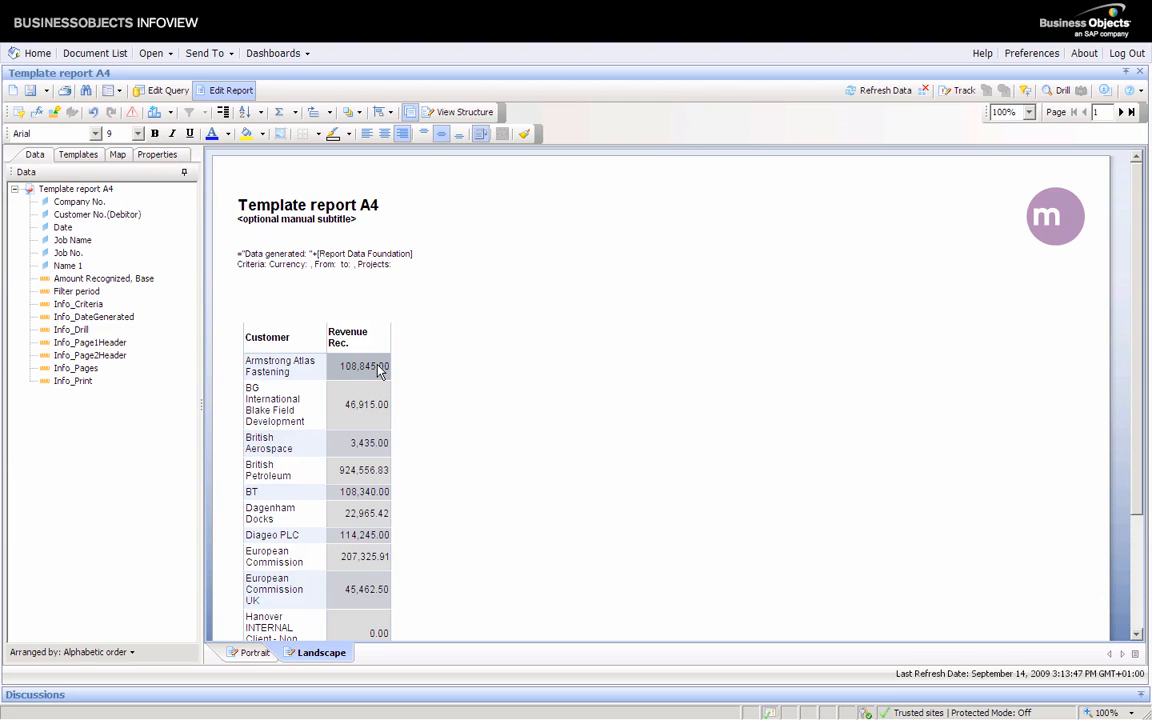
pyautogui.click(153, 112)
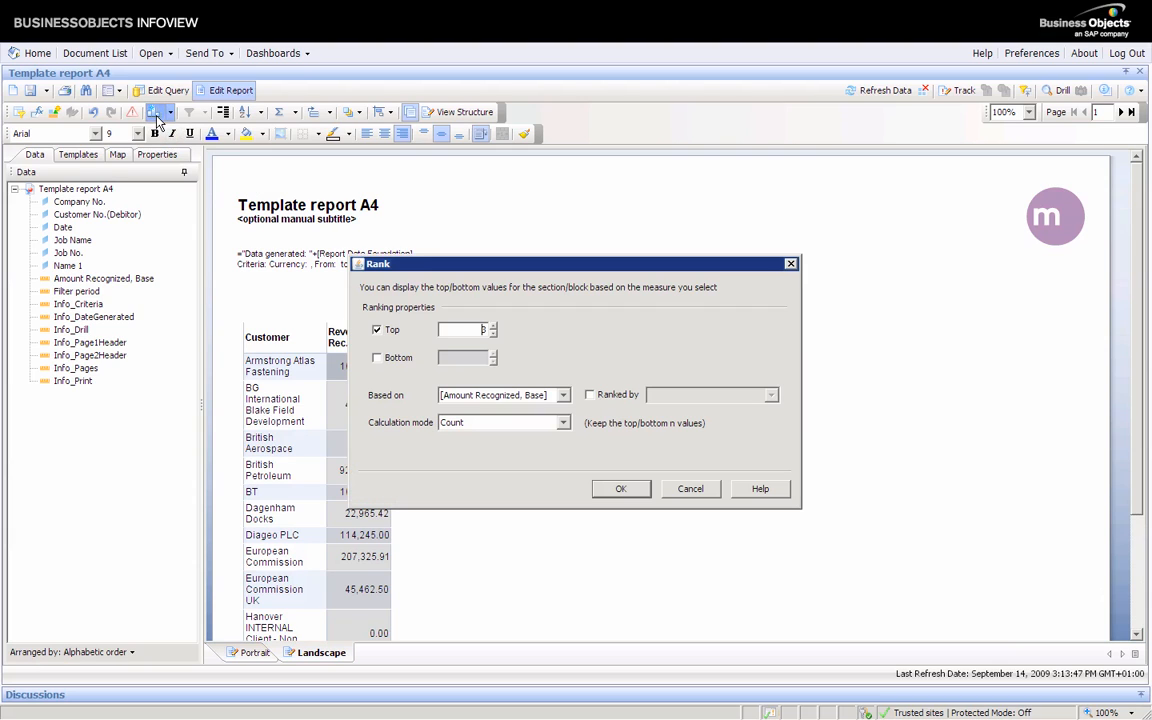
pyautogui.click(377, 358)
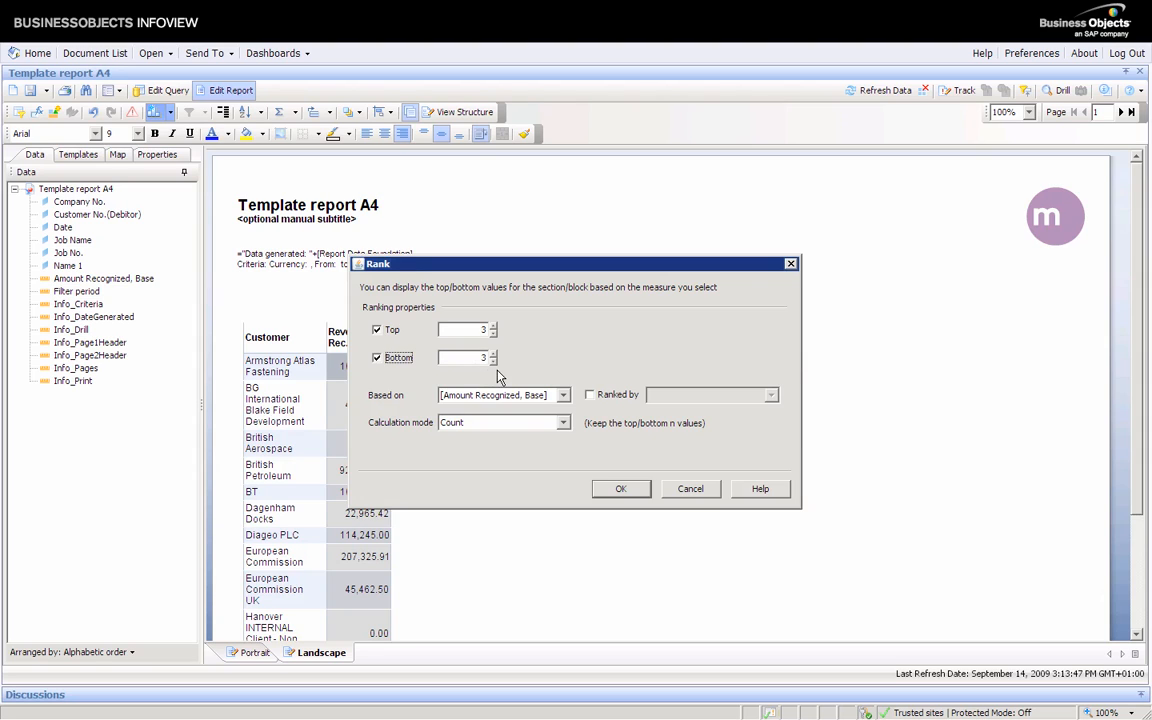
pyautogui.click(597, 492)
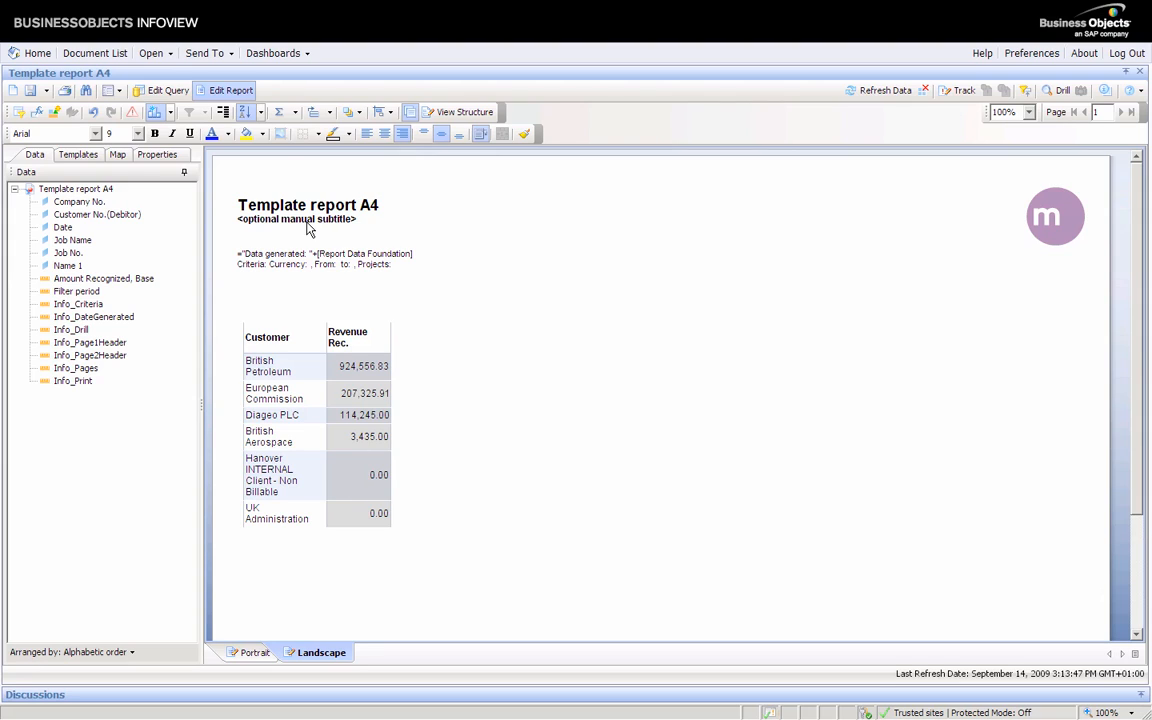
# Step: Add a query filter requiring Amount Recognized, Base greater than 0, and rerun the query
pyautogui.click(170, 91)
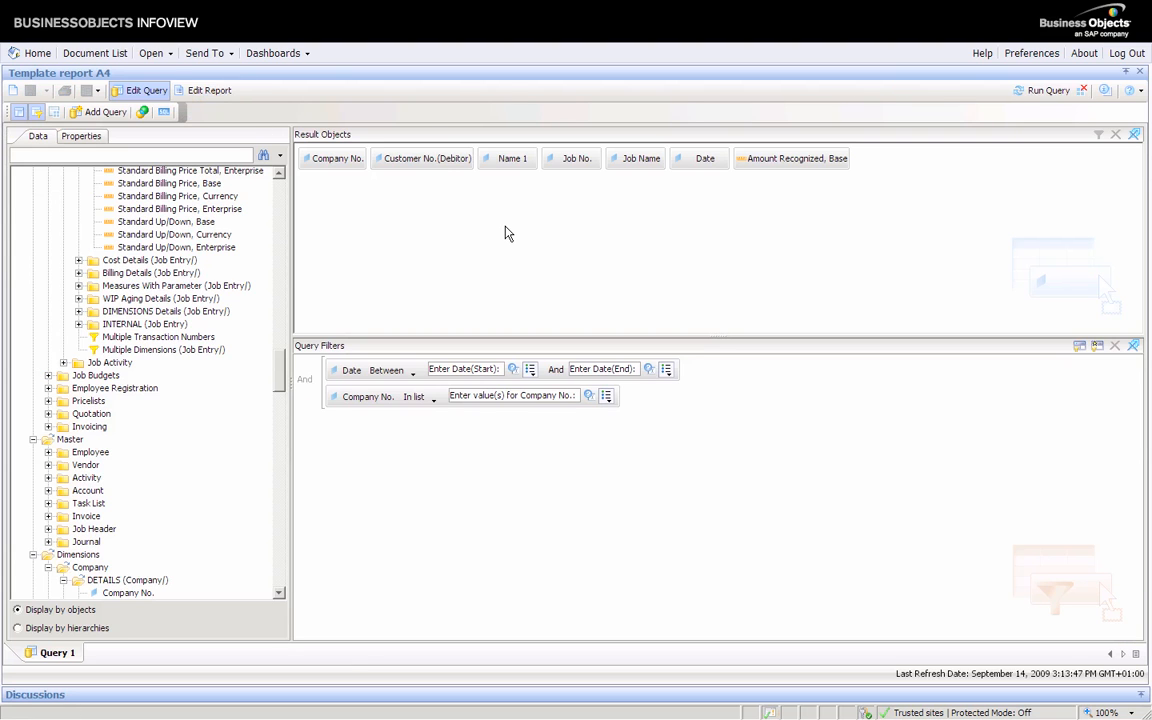
pyautogui.moveTo(779, 162); pyautogui.dragTo(565, 432)
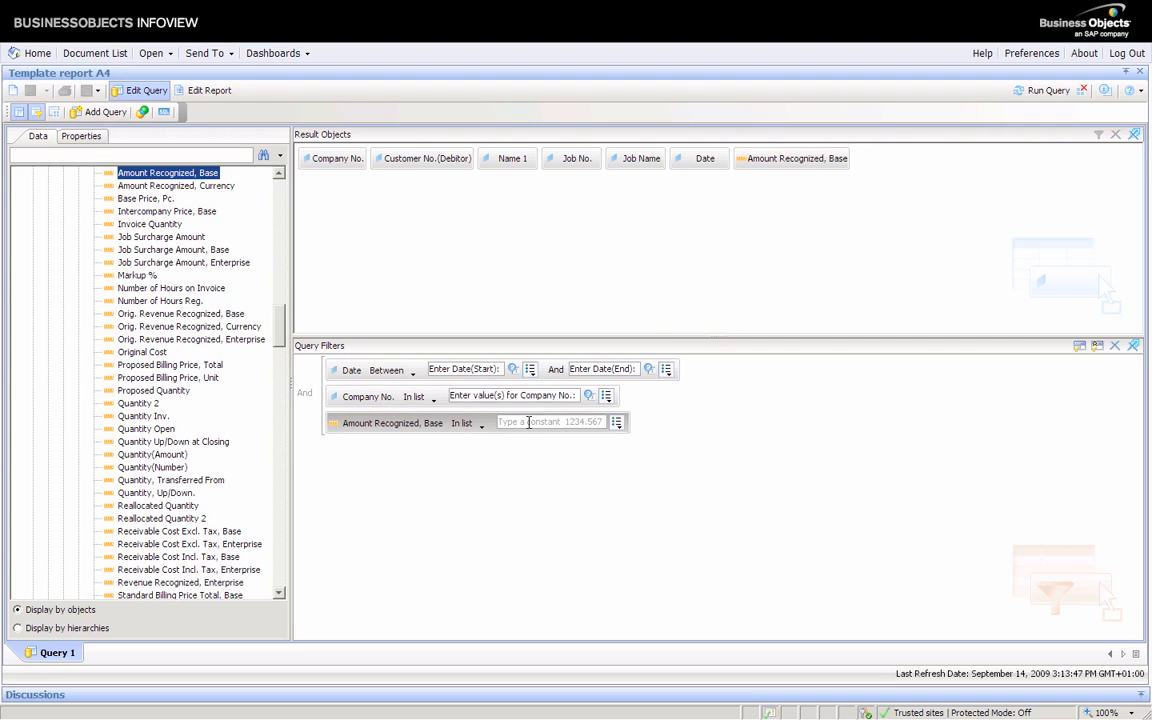
pyautogui.click(481, 426)
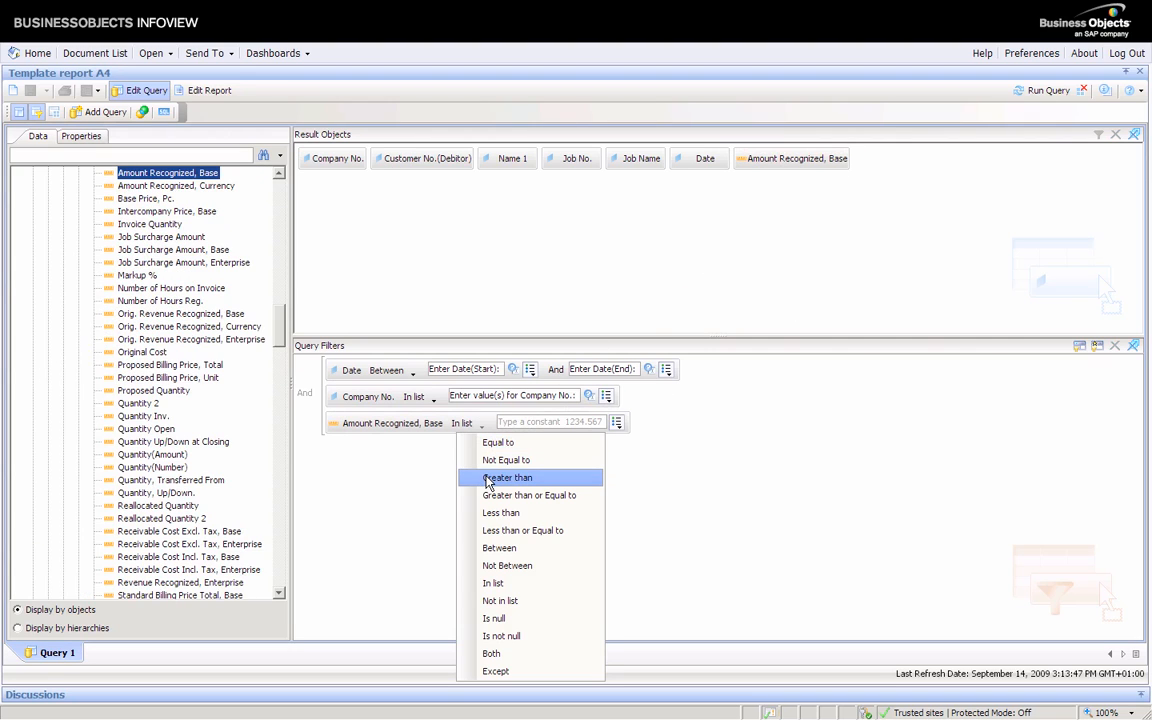
pyautogui.click(490, 478)
pyautogui.click(537, 423)
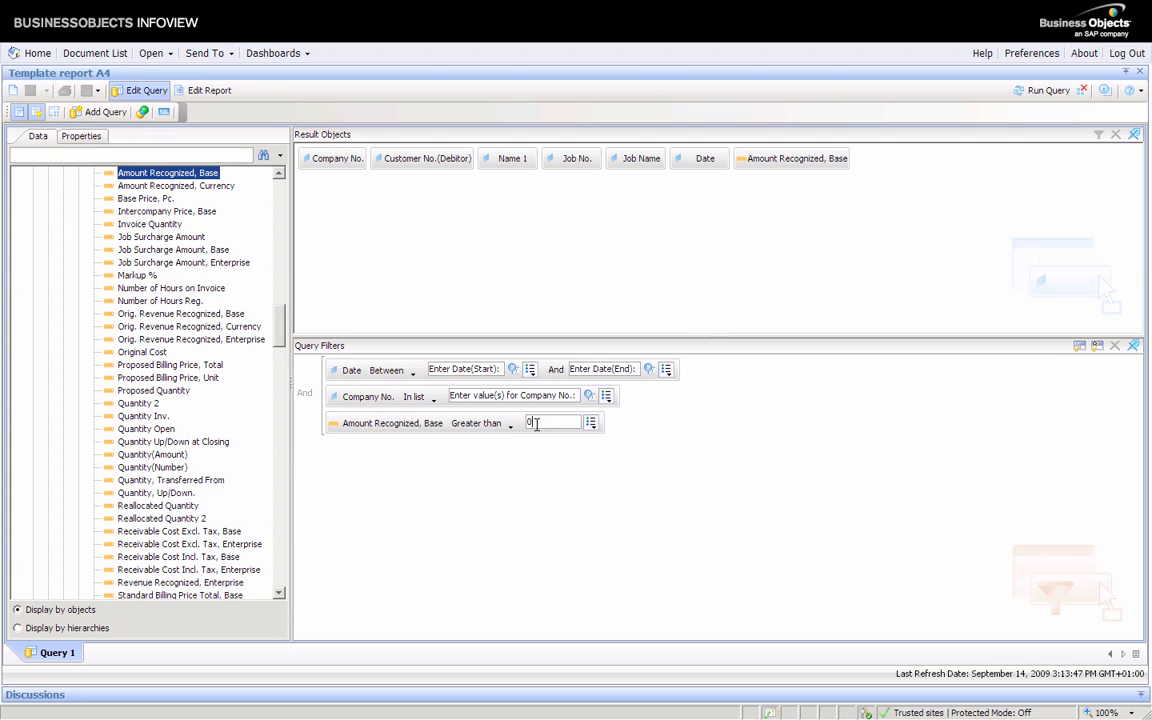
pyautogui.click(1040, 92)
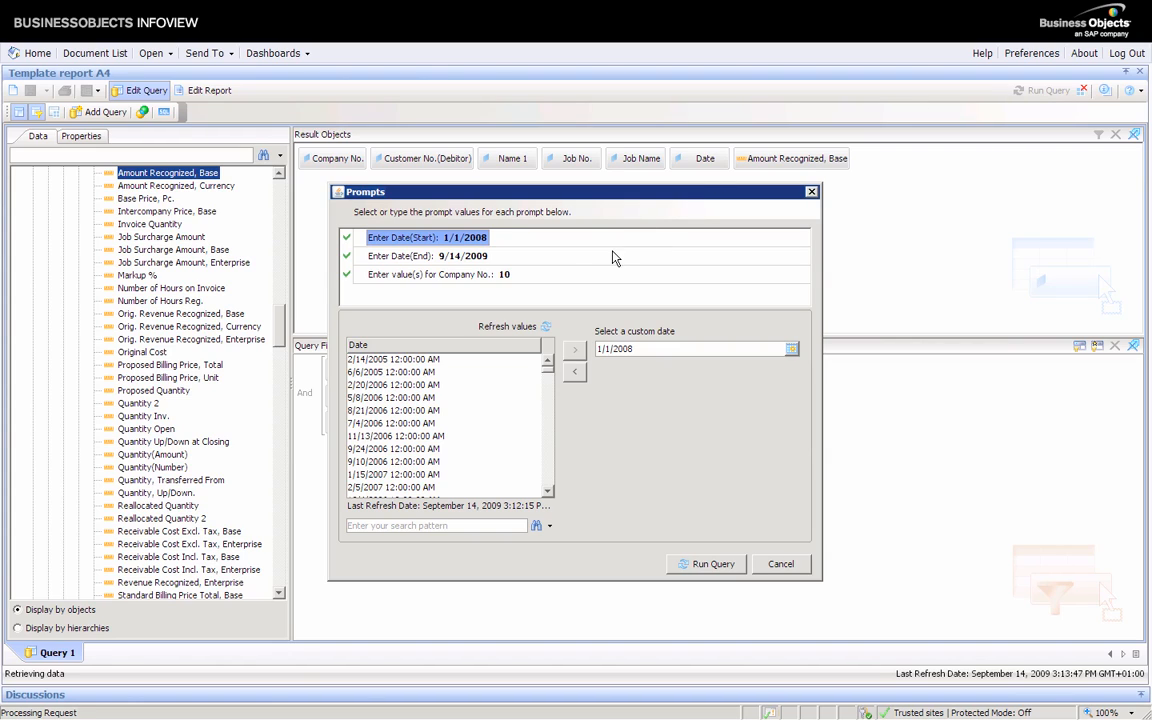